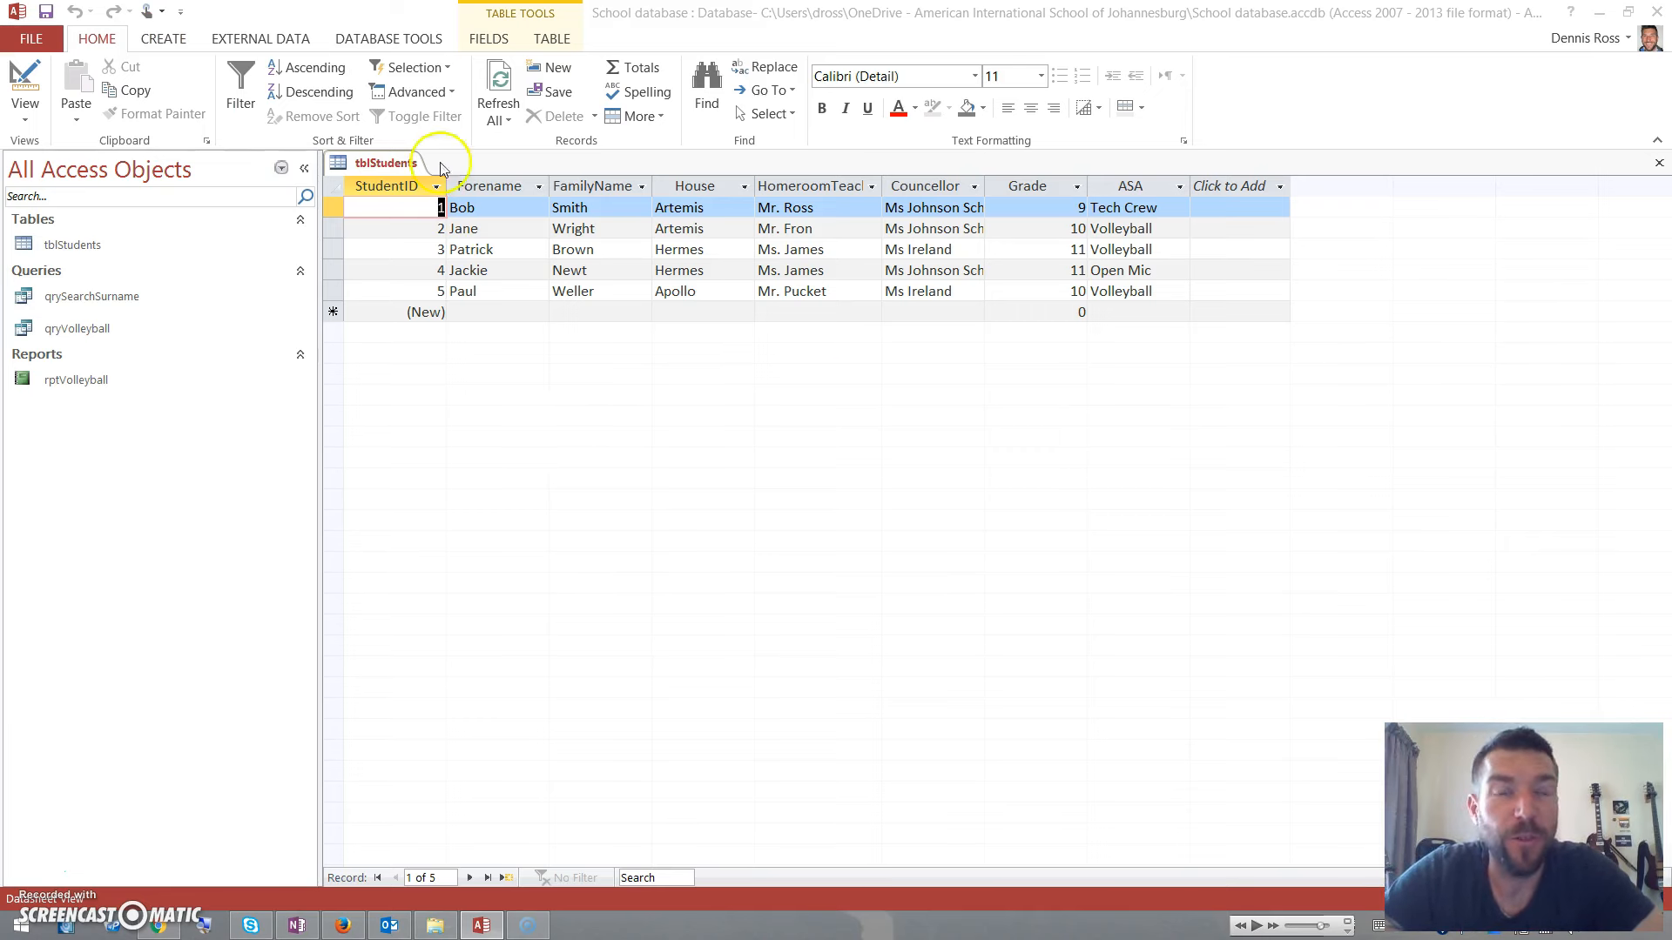
- Create a form from the tblStudents table and show it in Form View
click(157, 40)
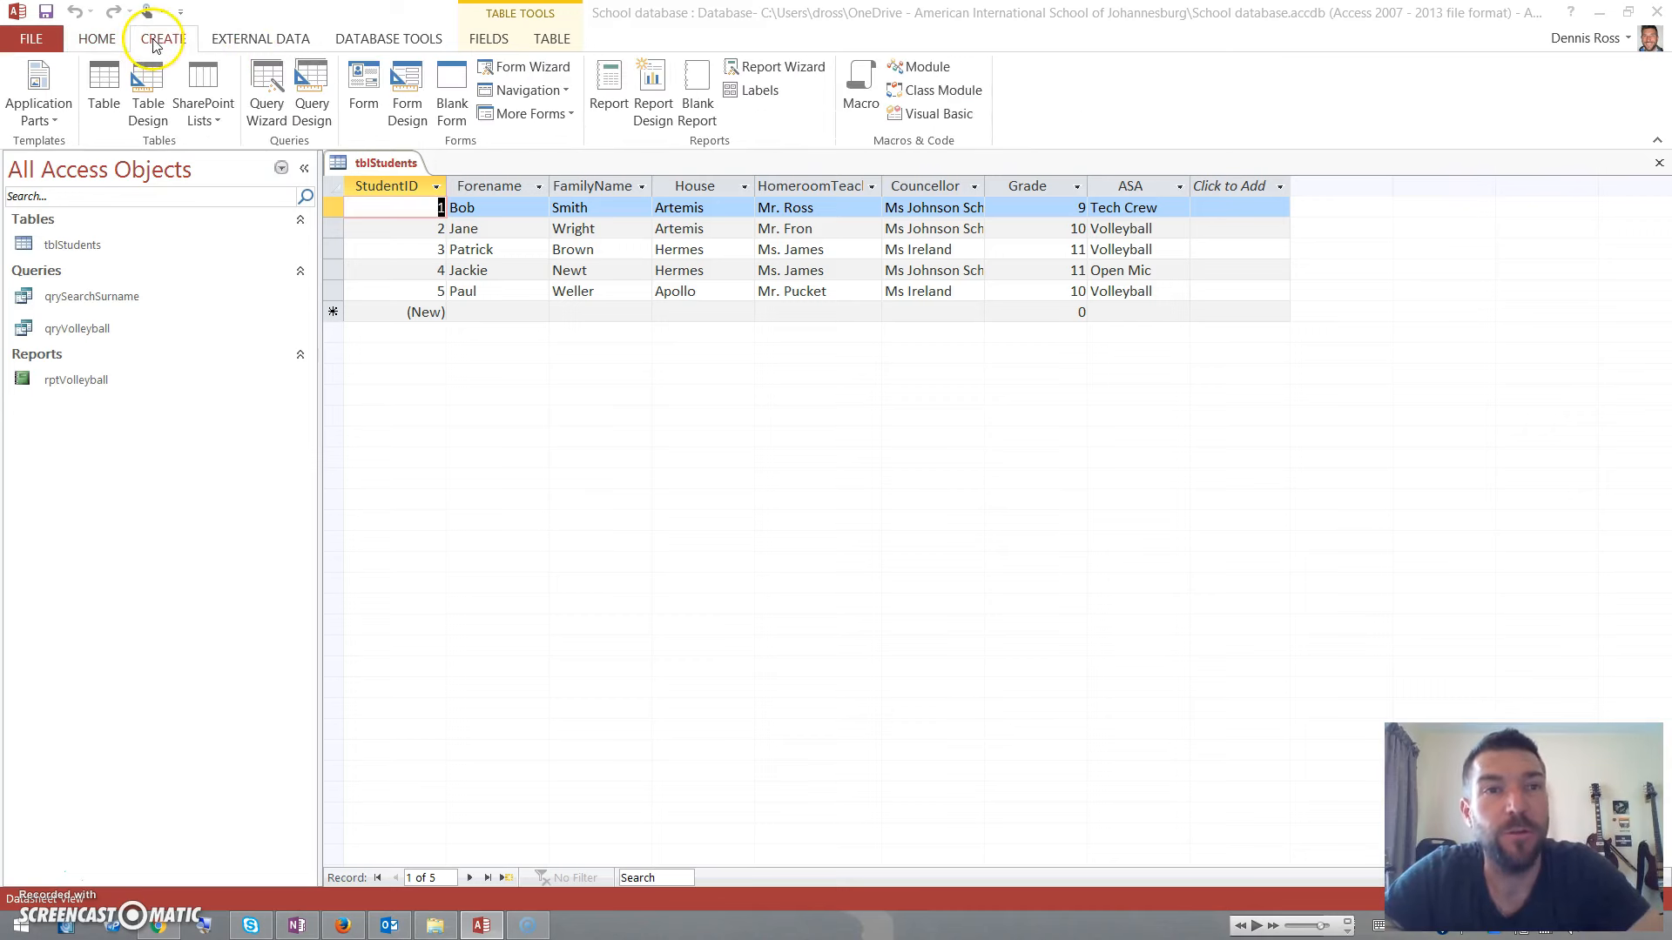
click(366, 128)
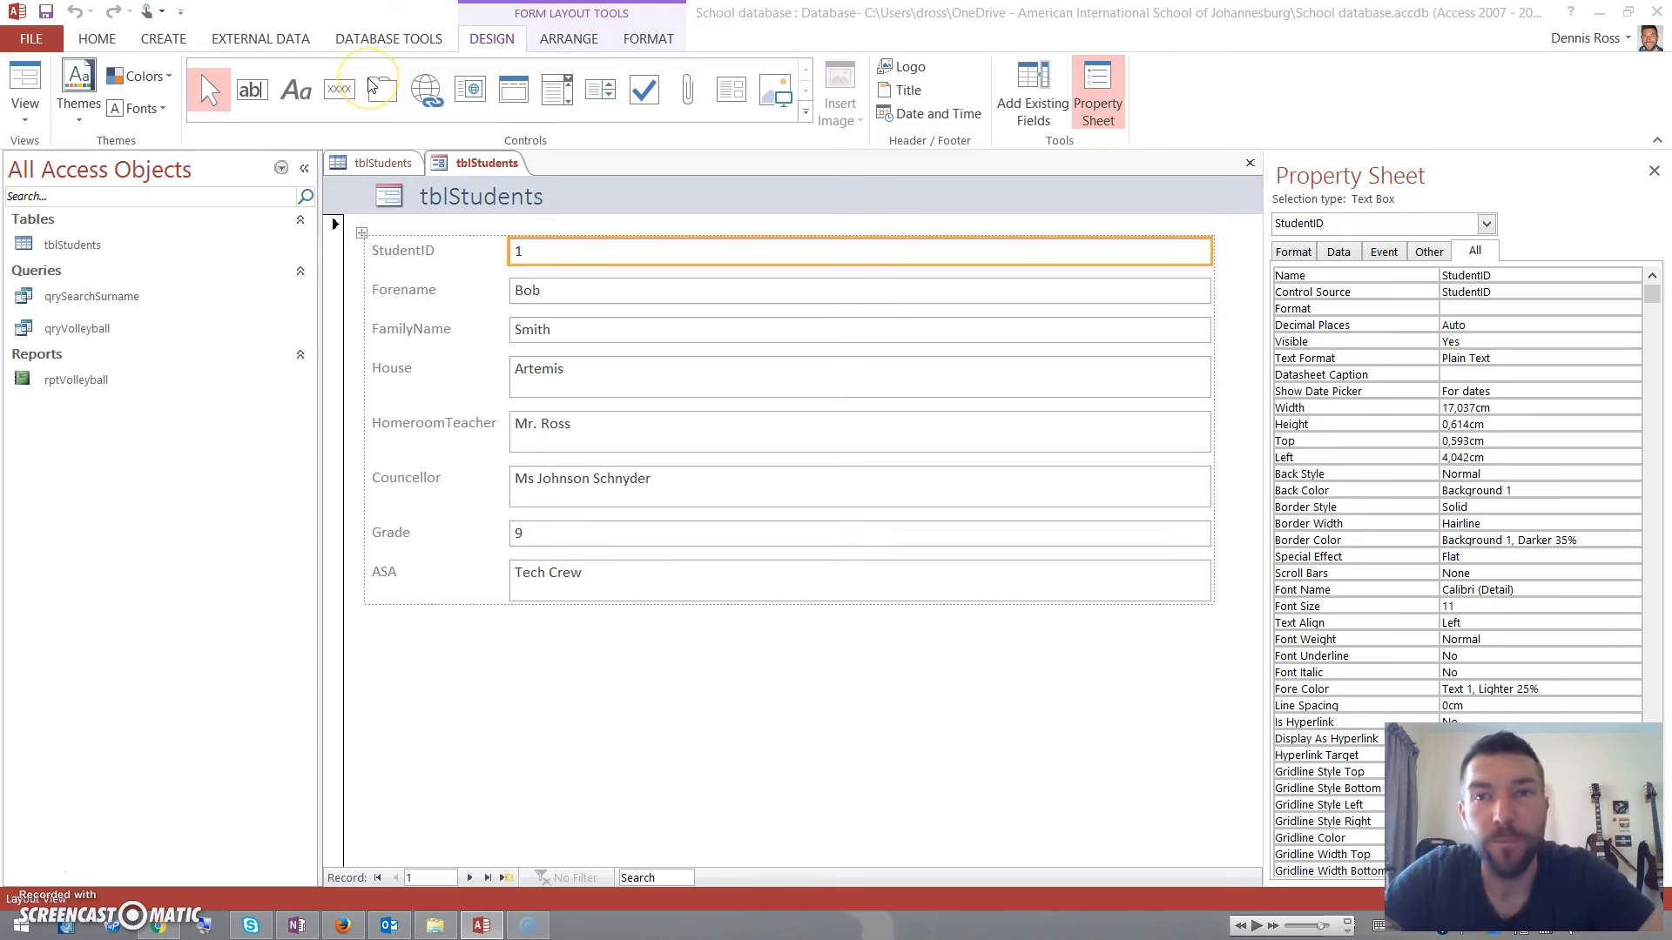
click(18, 107)
click(57, 141)
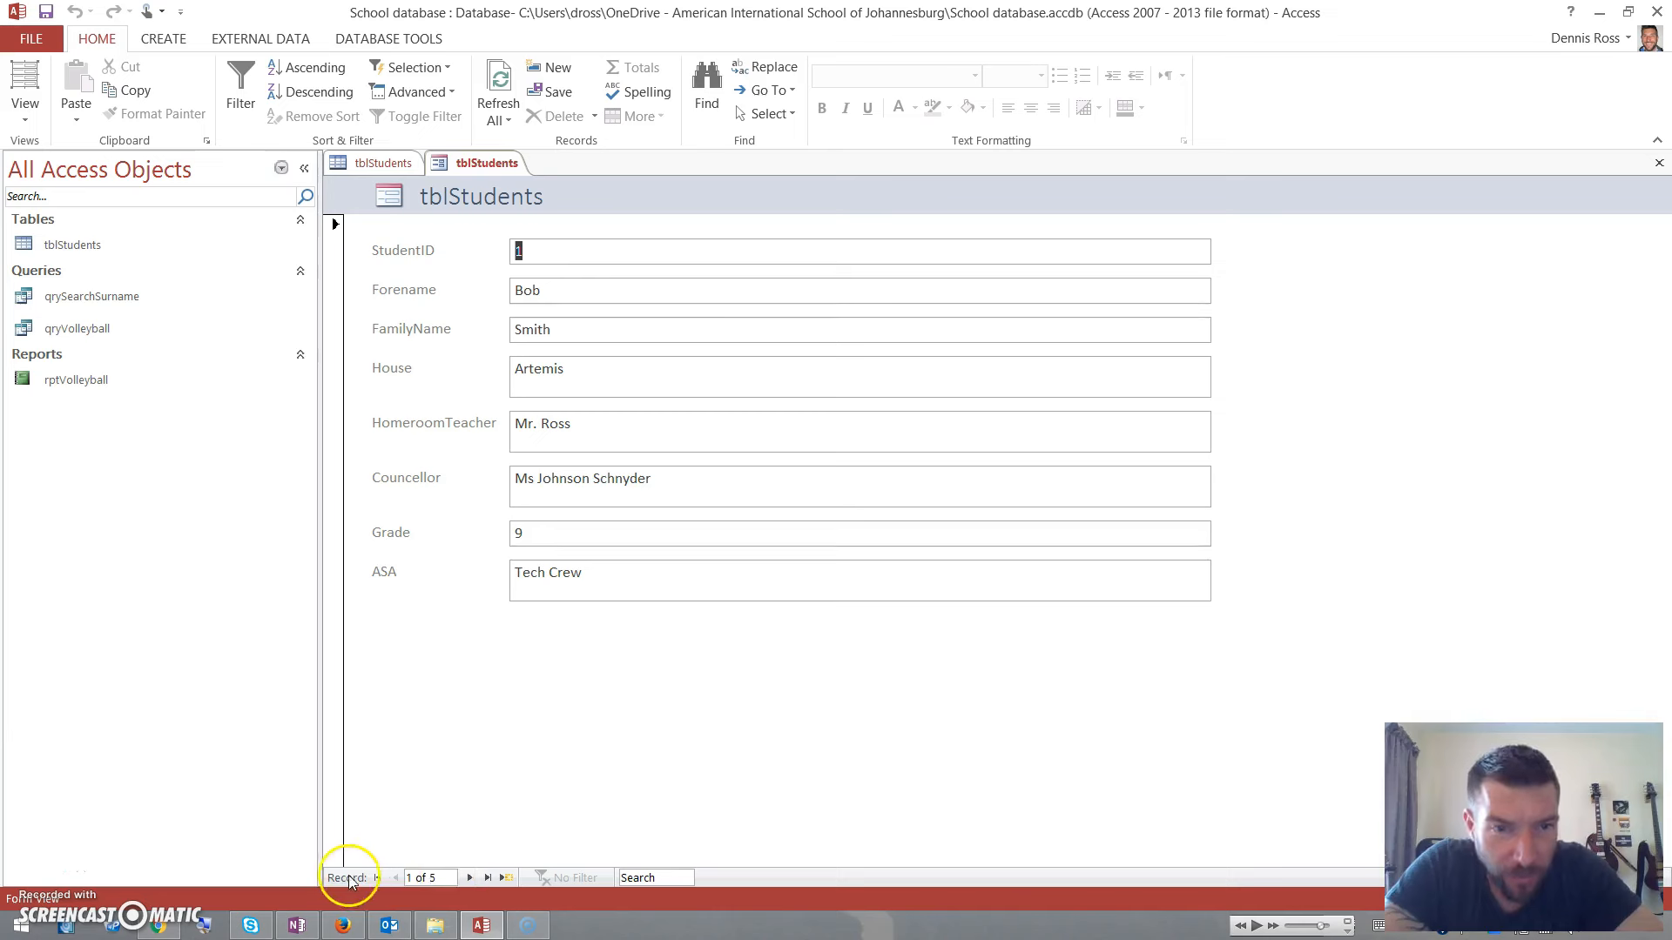
- Browse forward and back through the student records in the form, ending on a new blank record
click(468, 878)
click(467, 879)
click(468, 878)
click(467, 878)
click(397, 878)
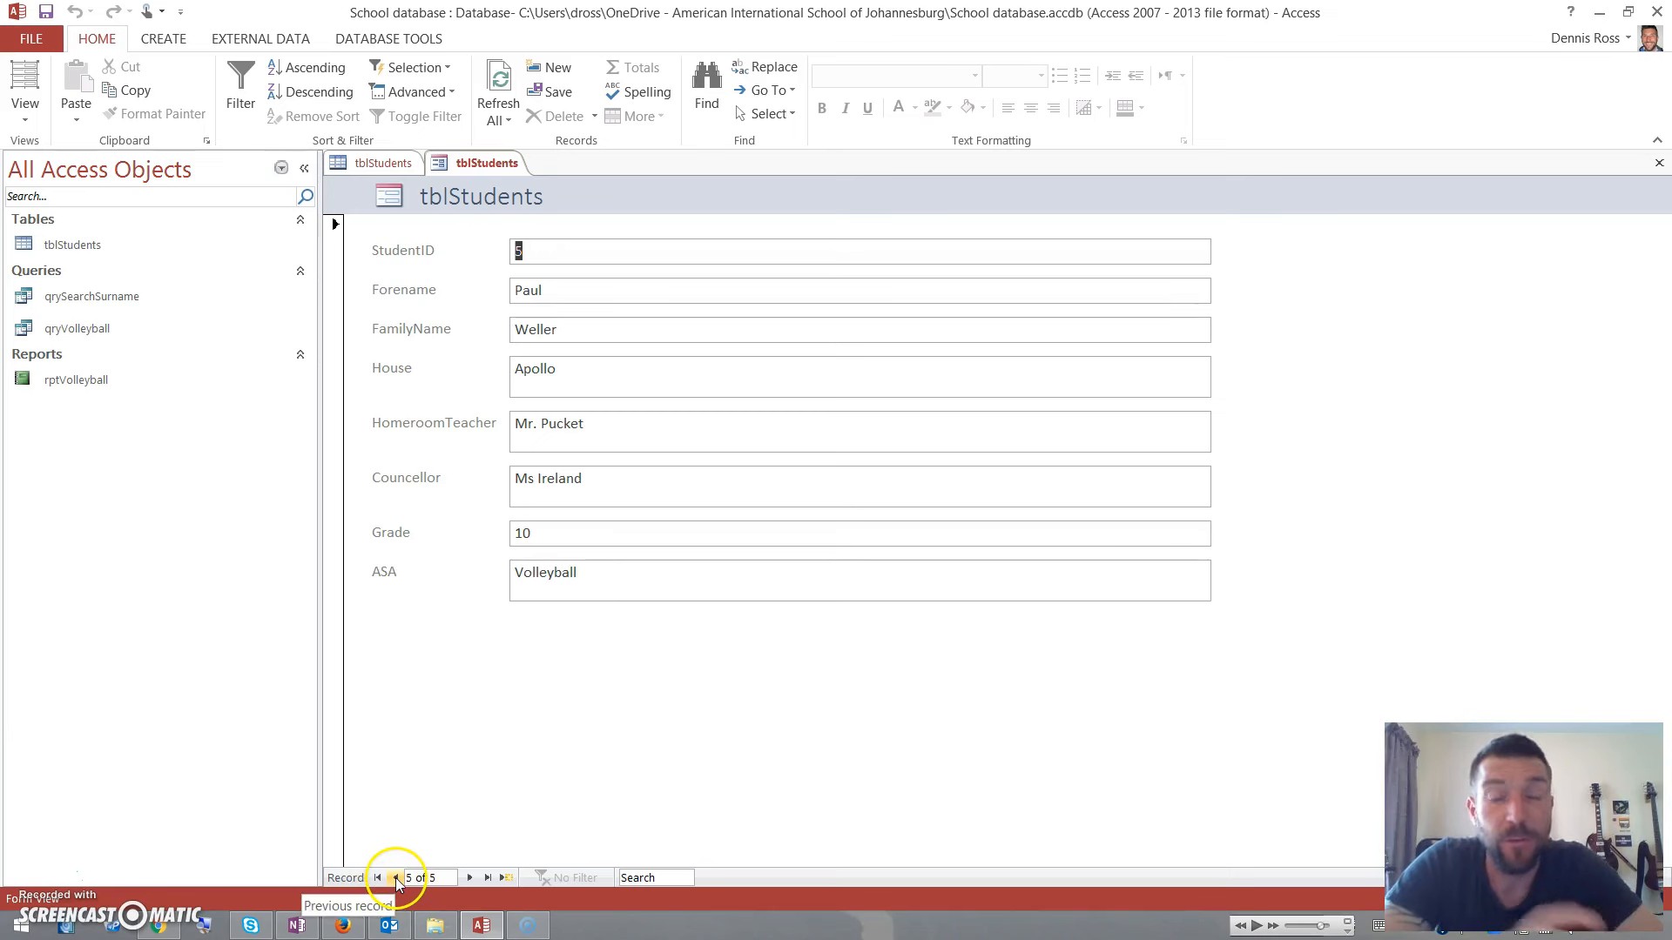
click(506, 877)
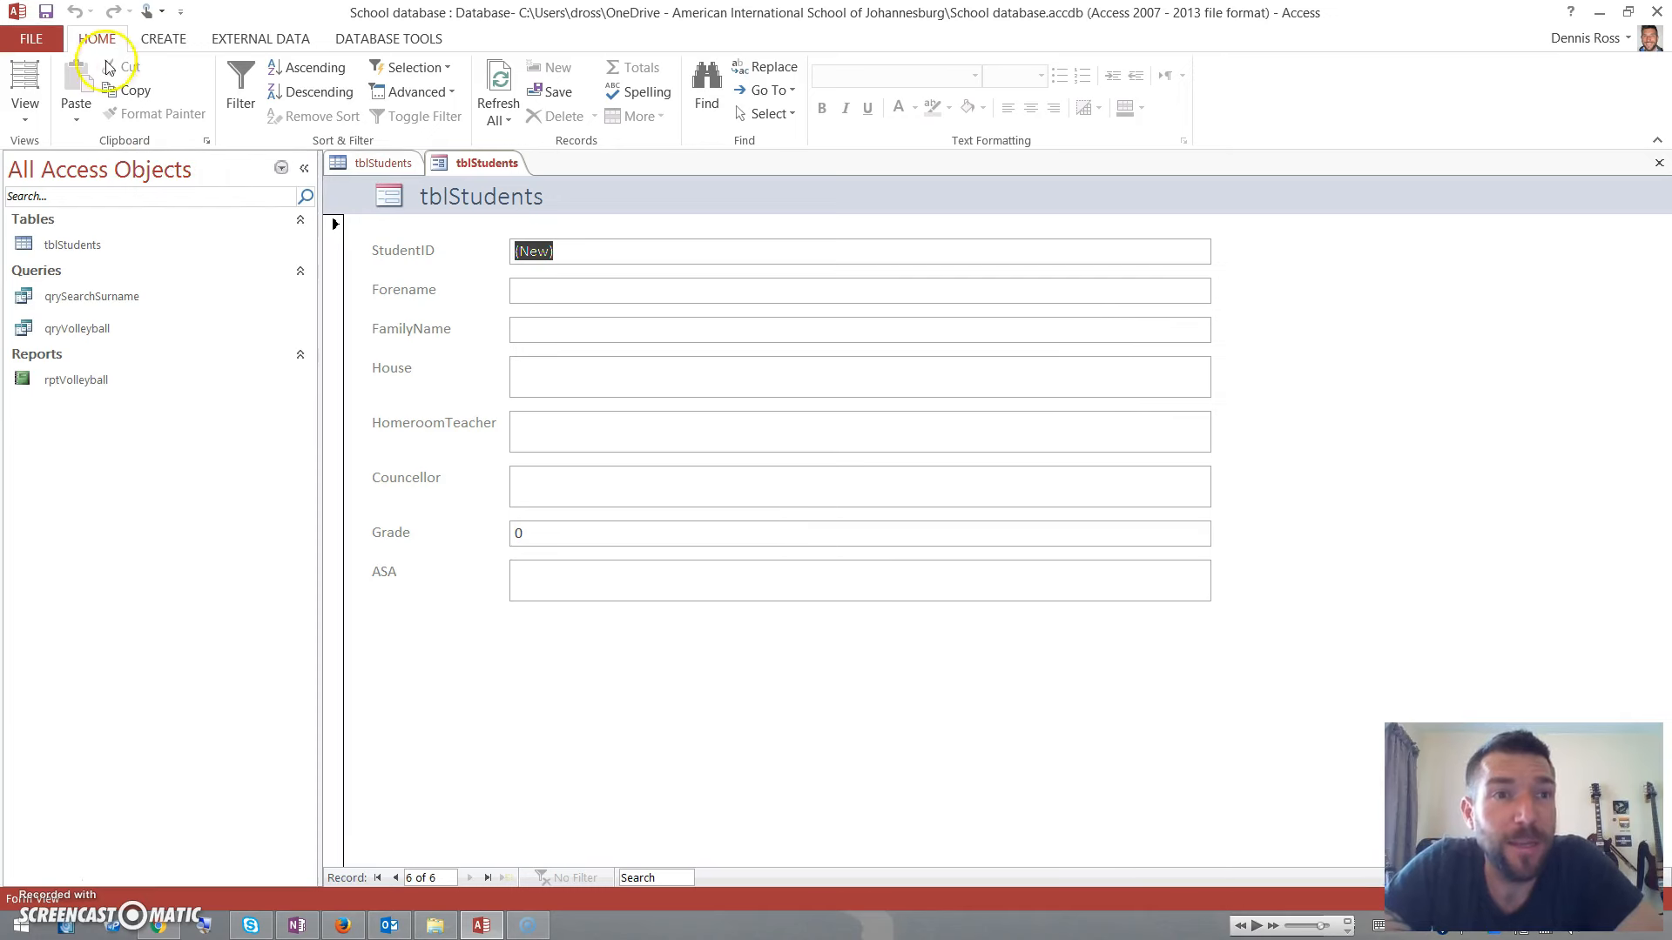
- Switch the form to Design View and change the header title to "Students"
click(34, 37)
click(32, 28)
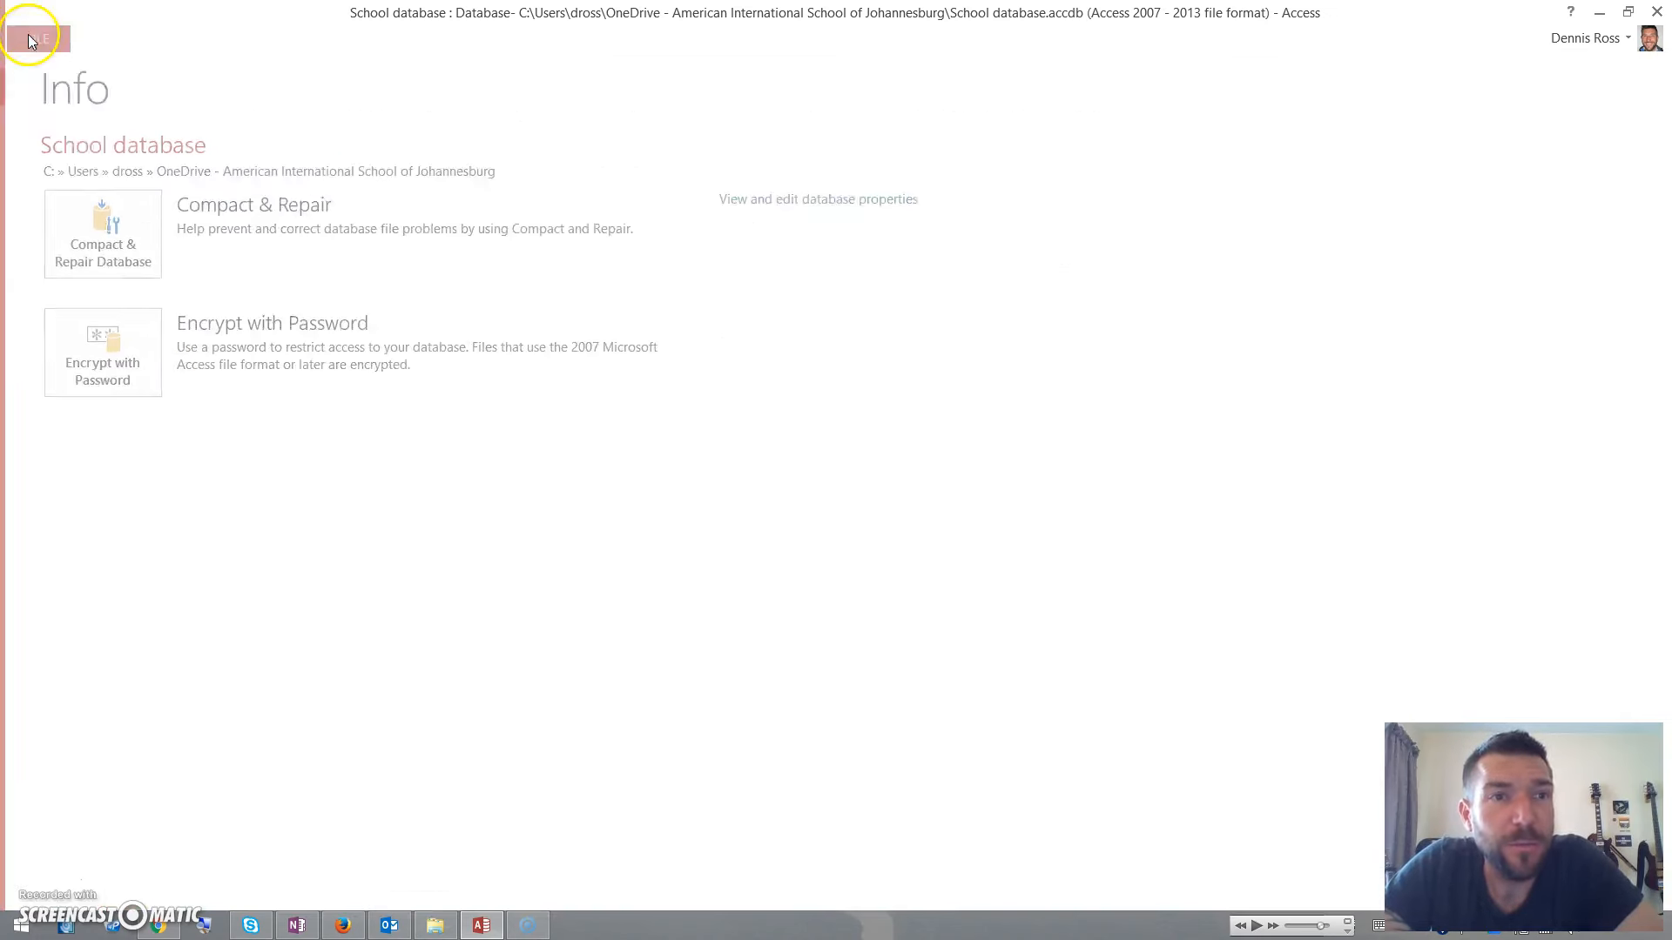
click(24, 105)
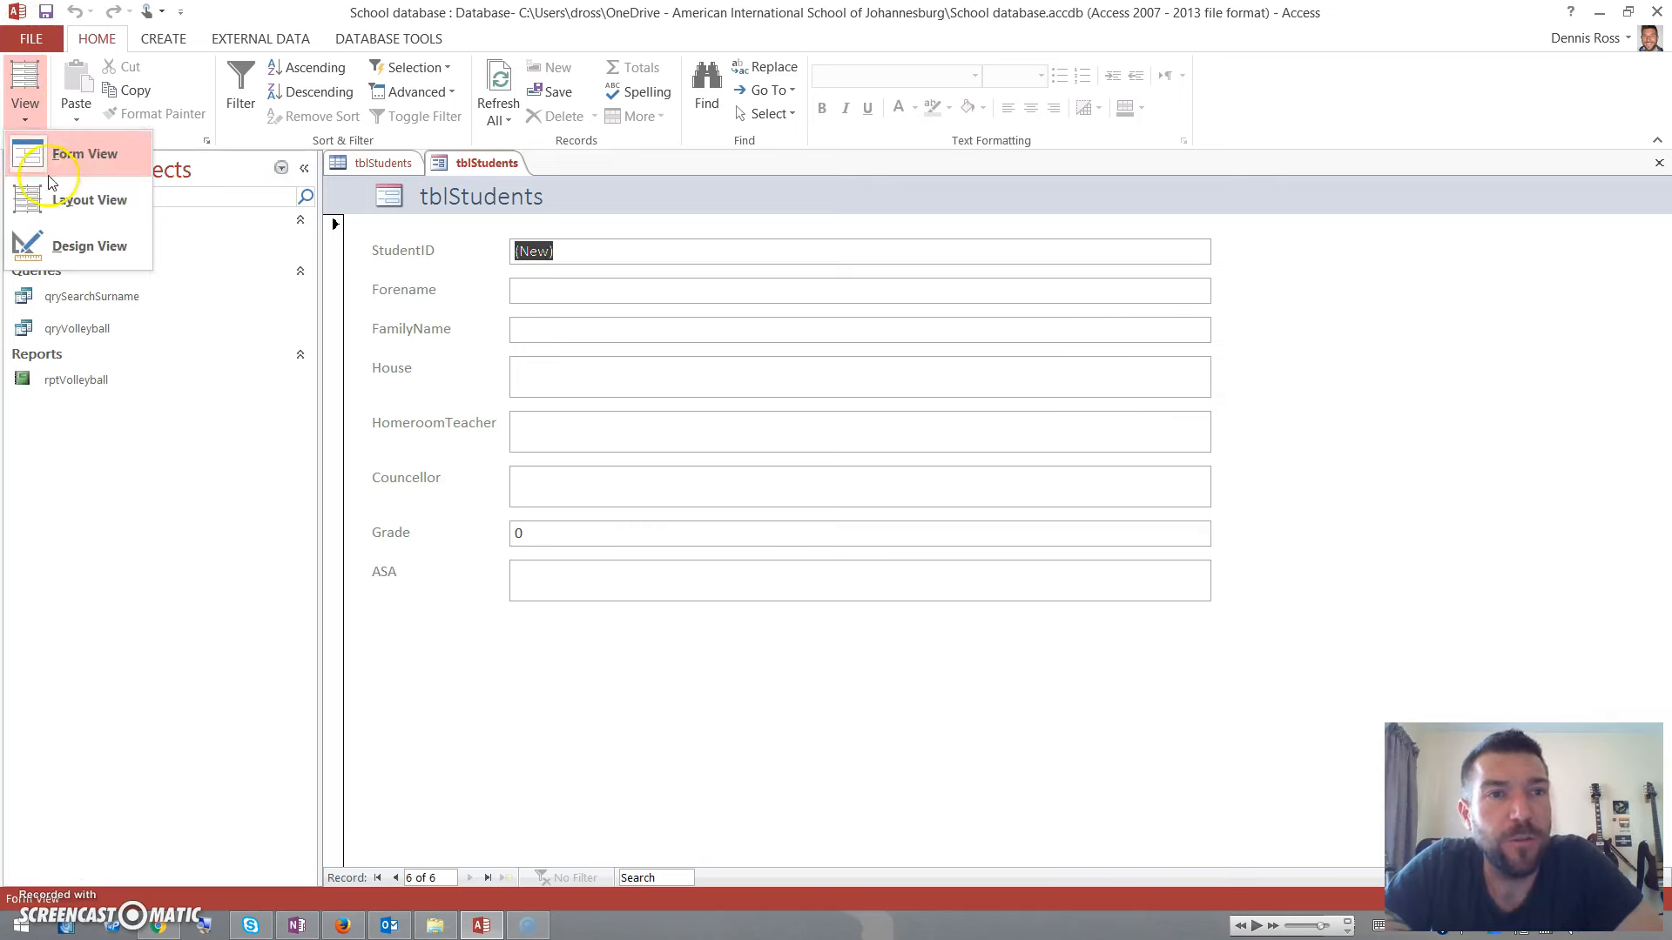
click(76, 246)
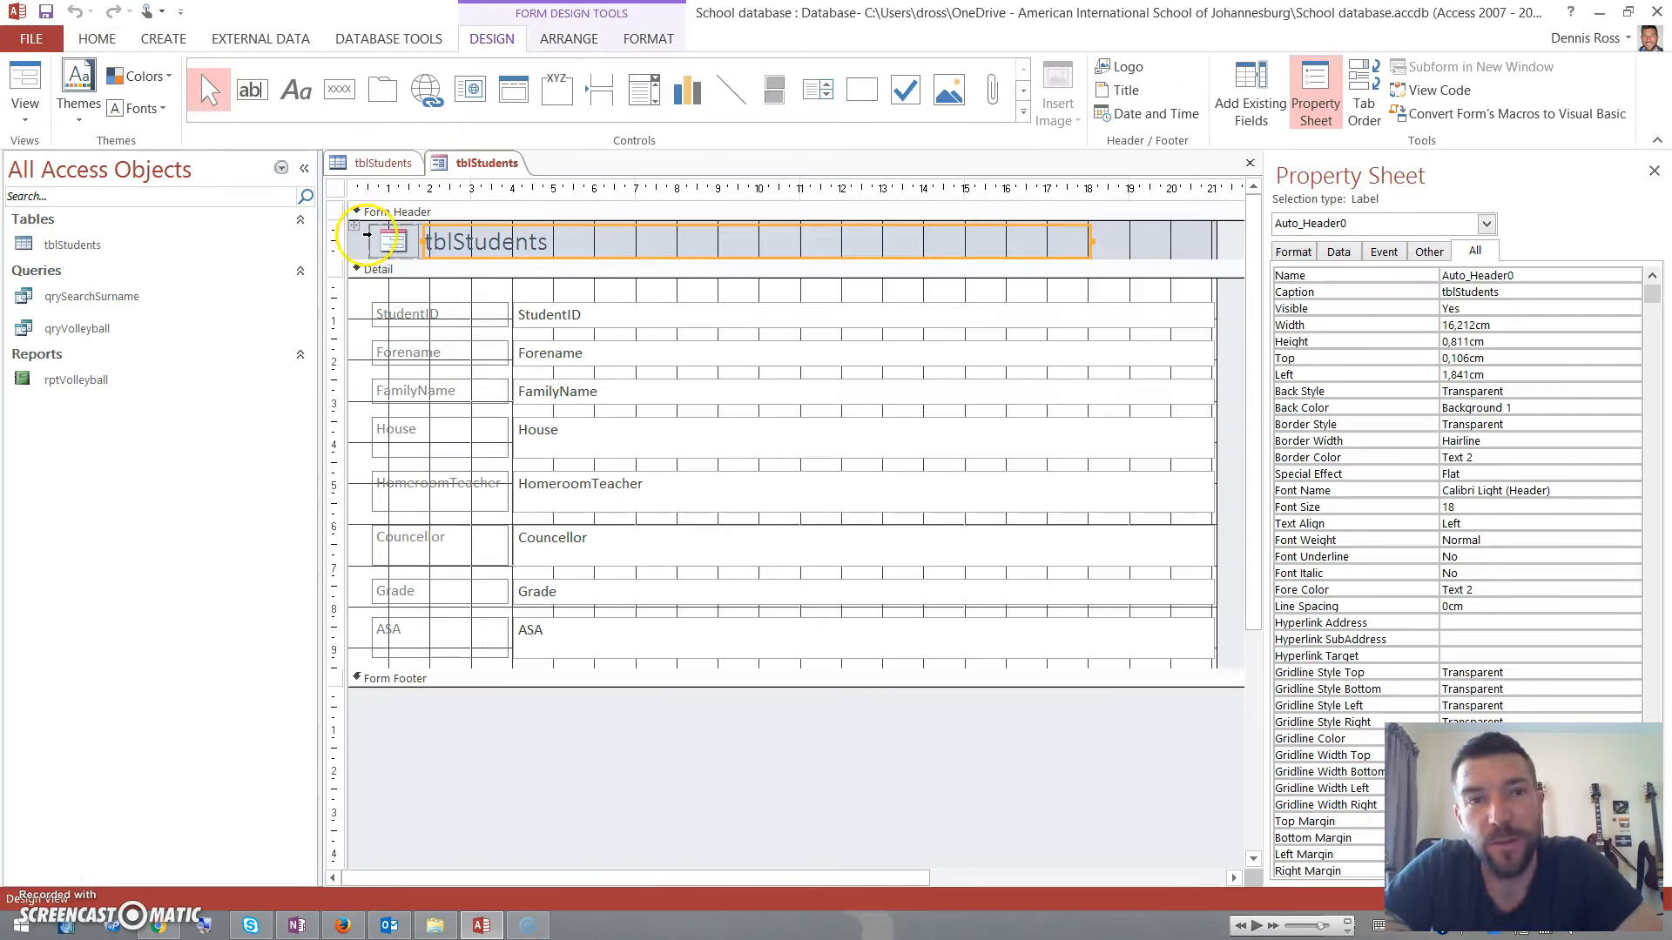
click(577, 241)
drag(551, 242, 418, 243)
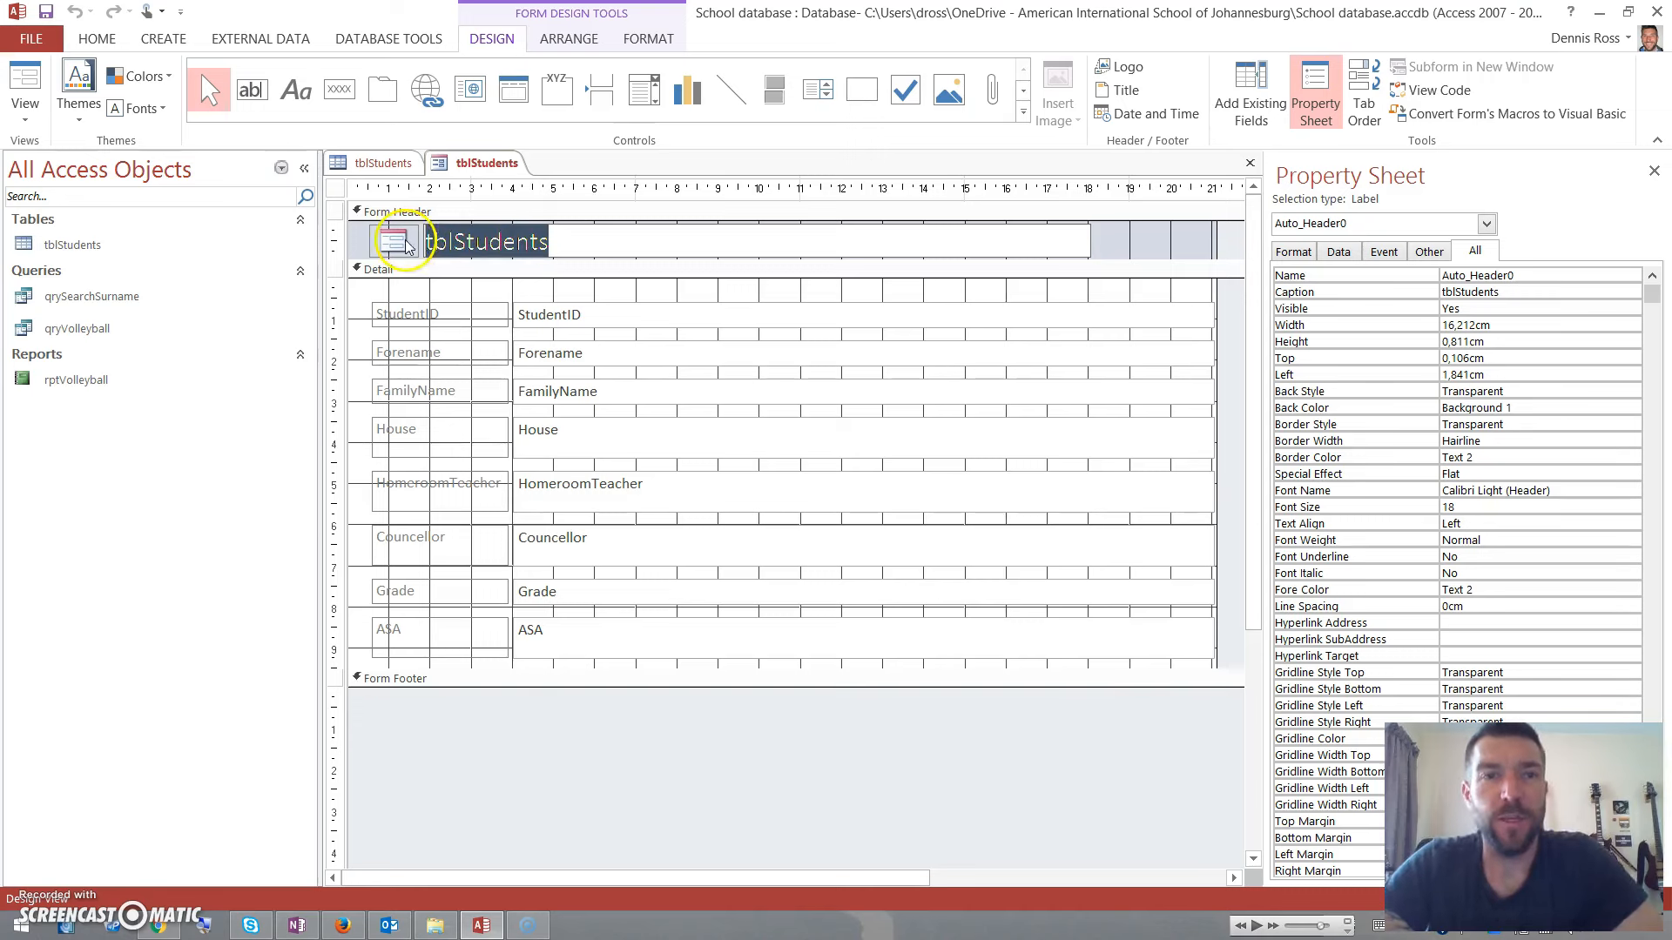
text(S)
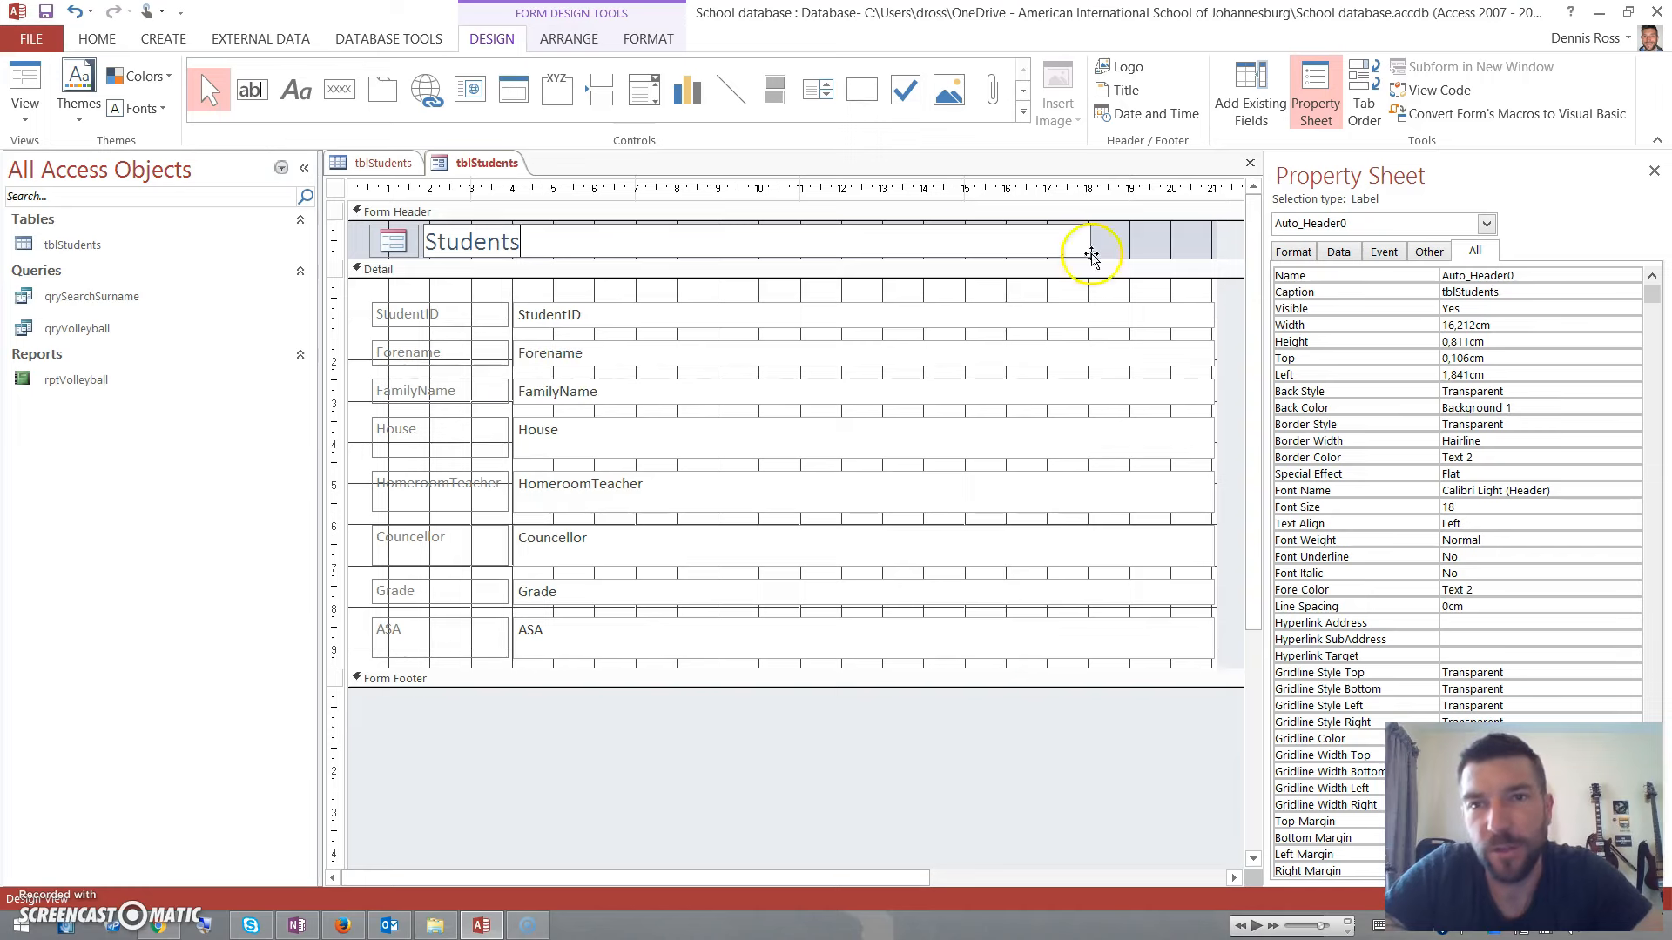
- Compare the StudentID label with its StudentID text box by selecting each in turn
click(407, 315)
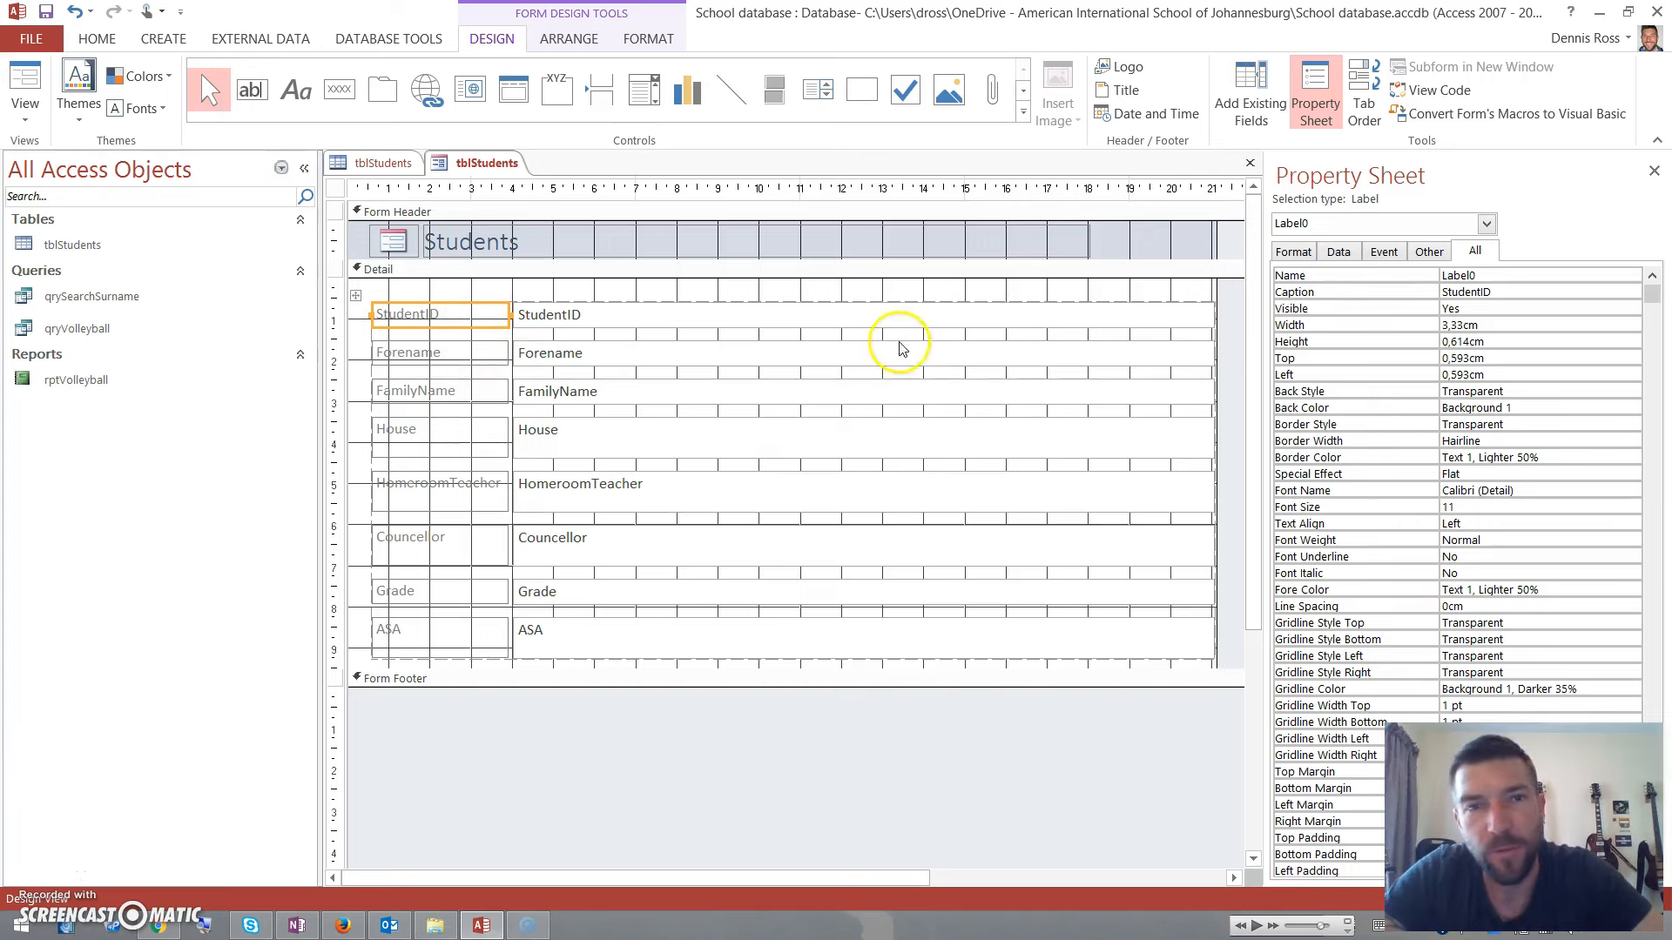
click(575, 315)
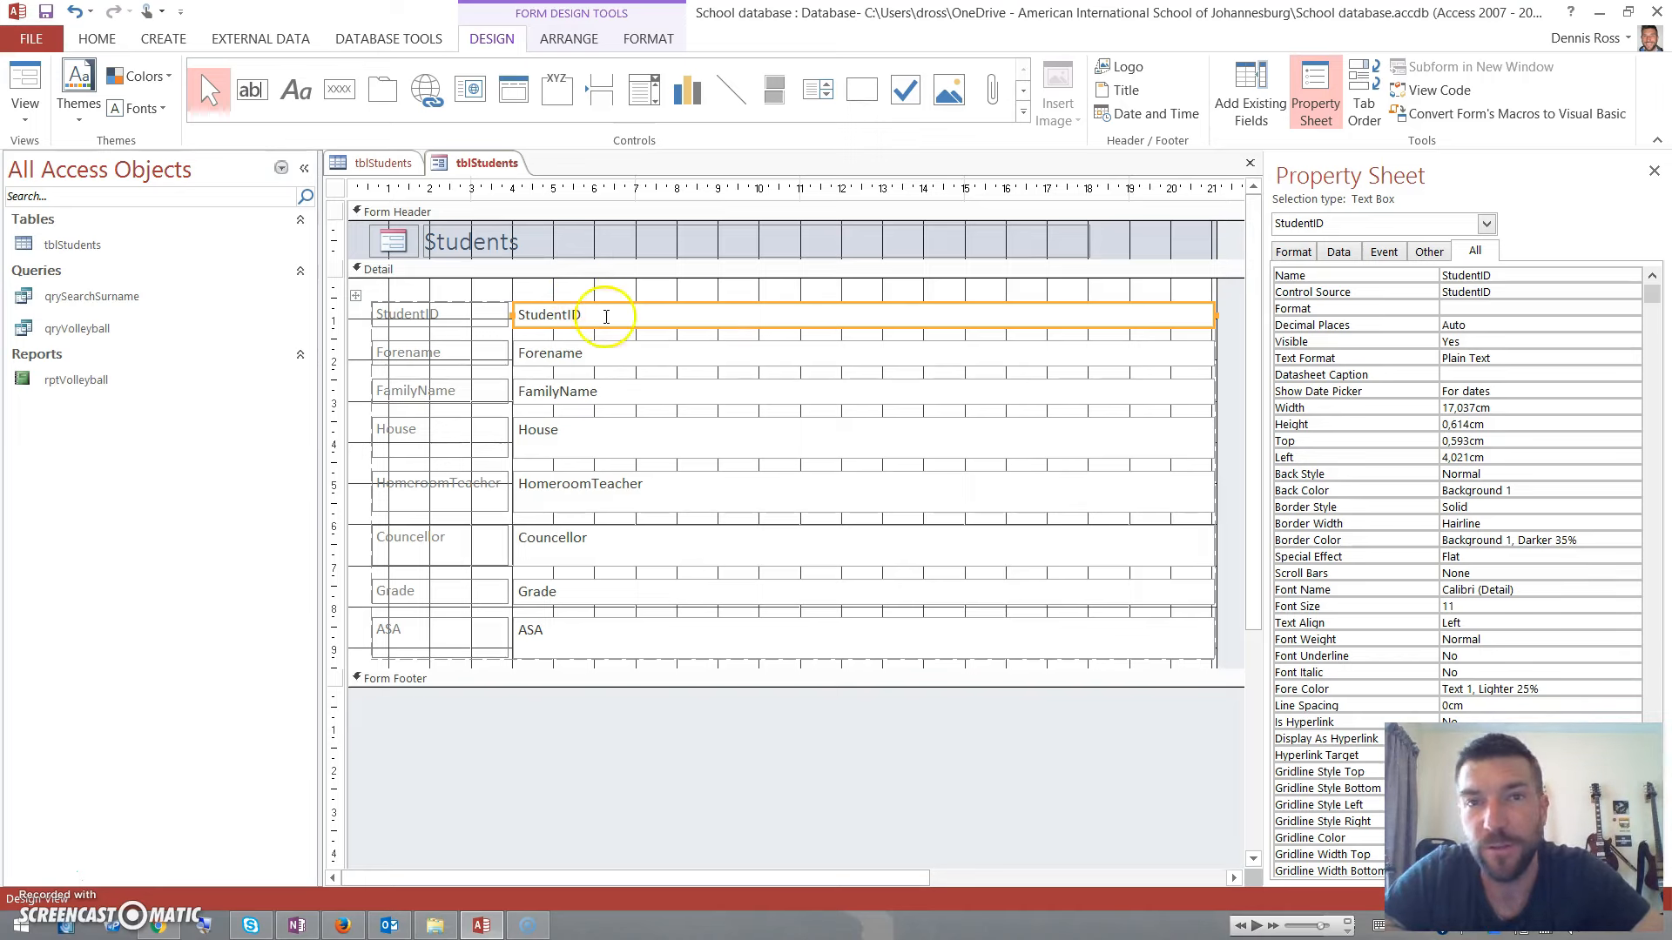
click(439, 319)
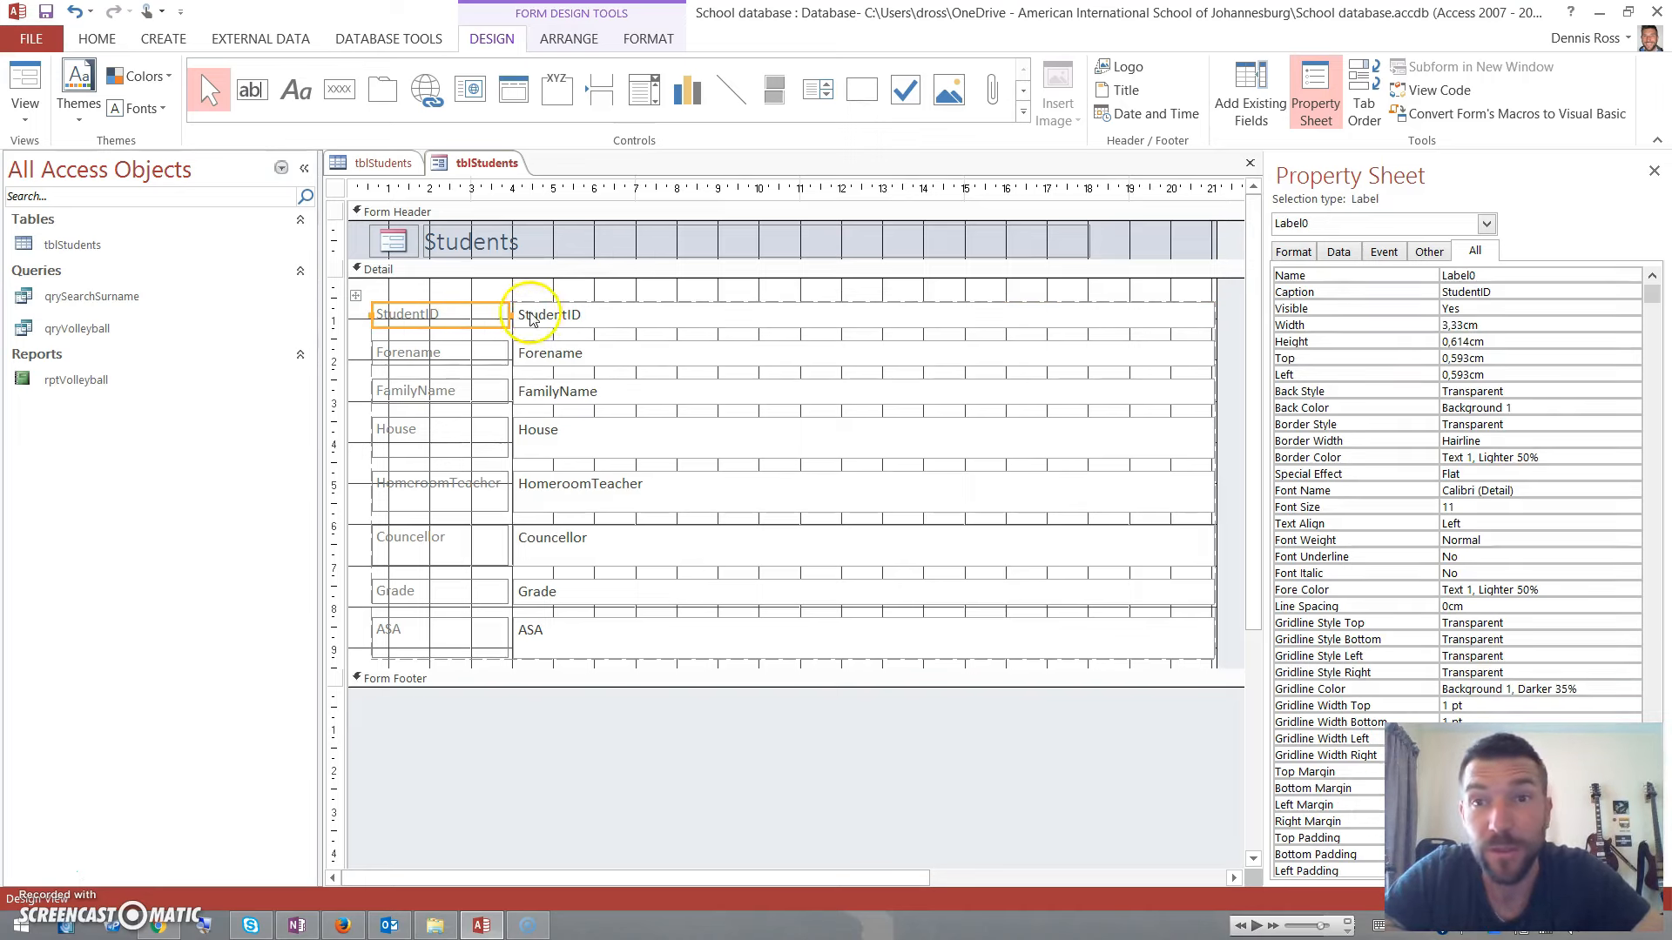
click(575, 317)
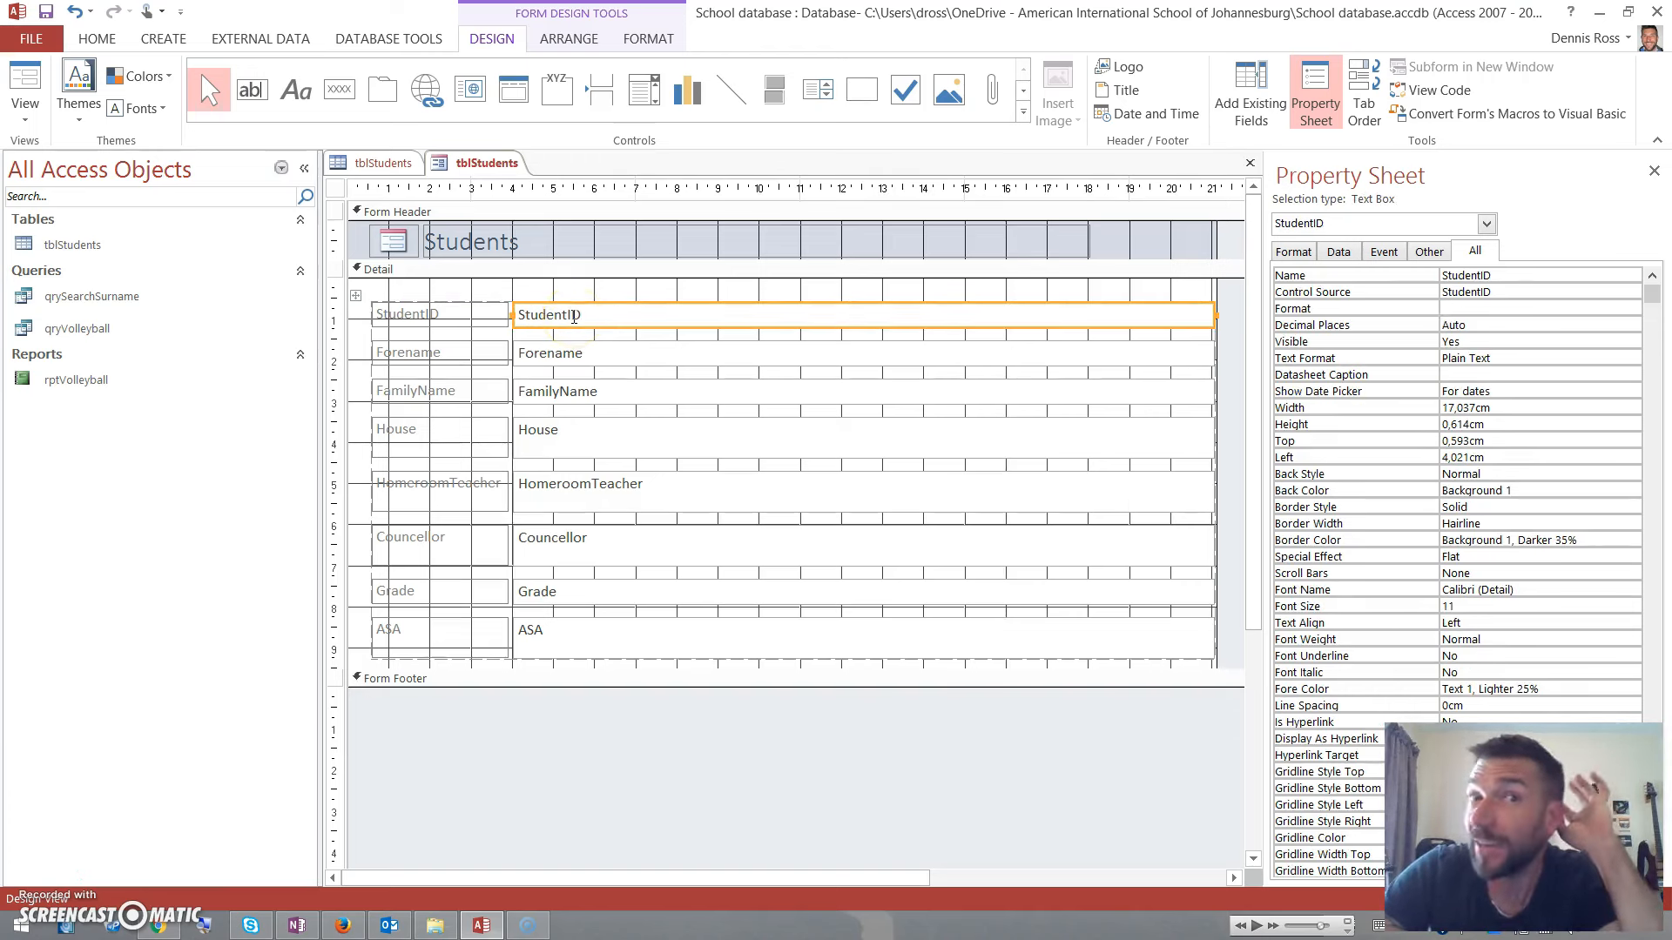
click(436, 300)
click(434, 307)
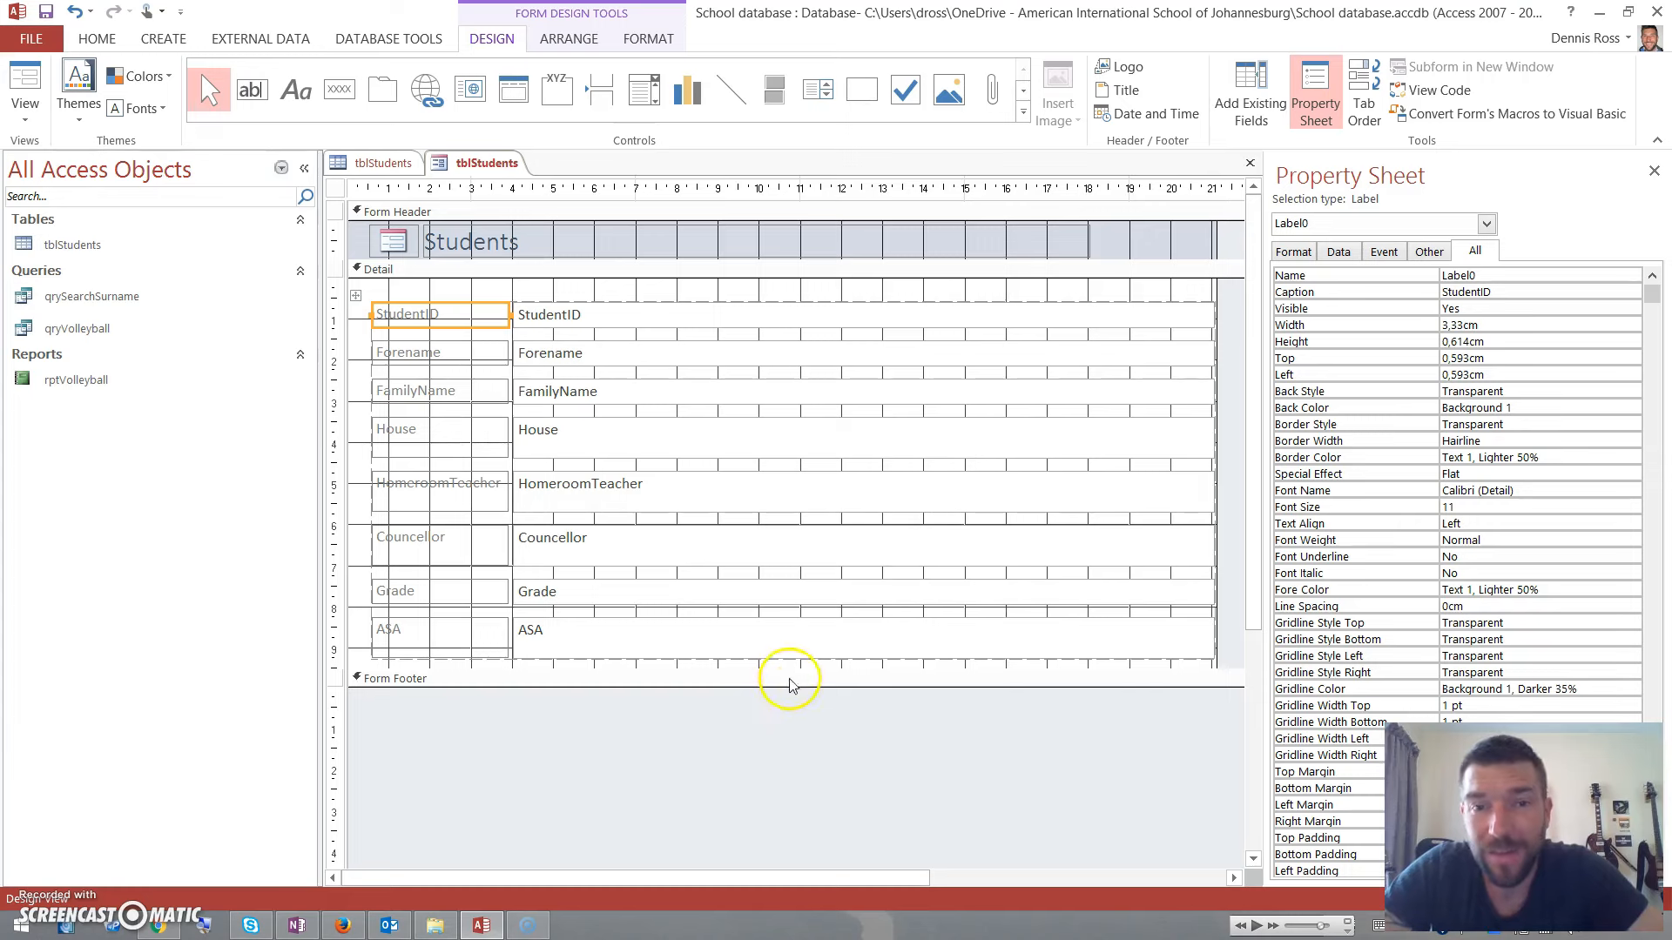
- Extend the form footer to about 2 cm high and draw a command button about 2.4 by 1.1 cm near its right end
drag(782, 686, 764, 768)
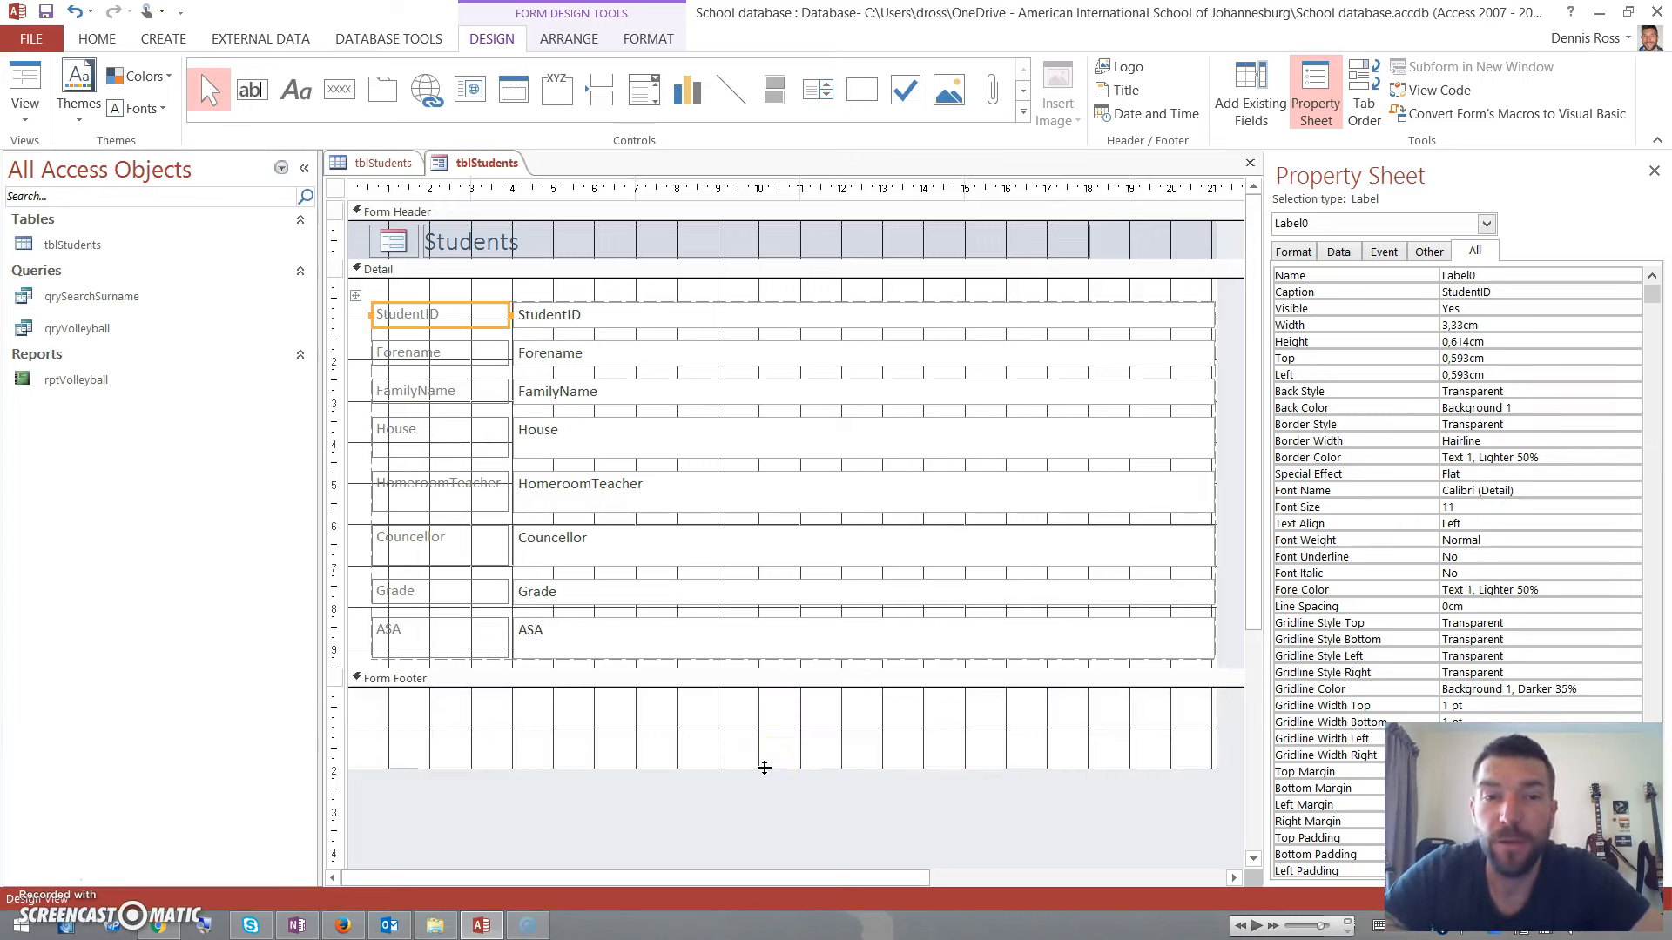
click(340, 91)
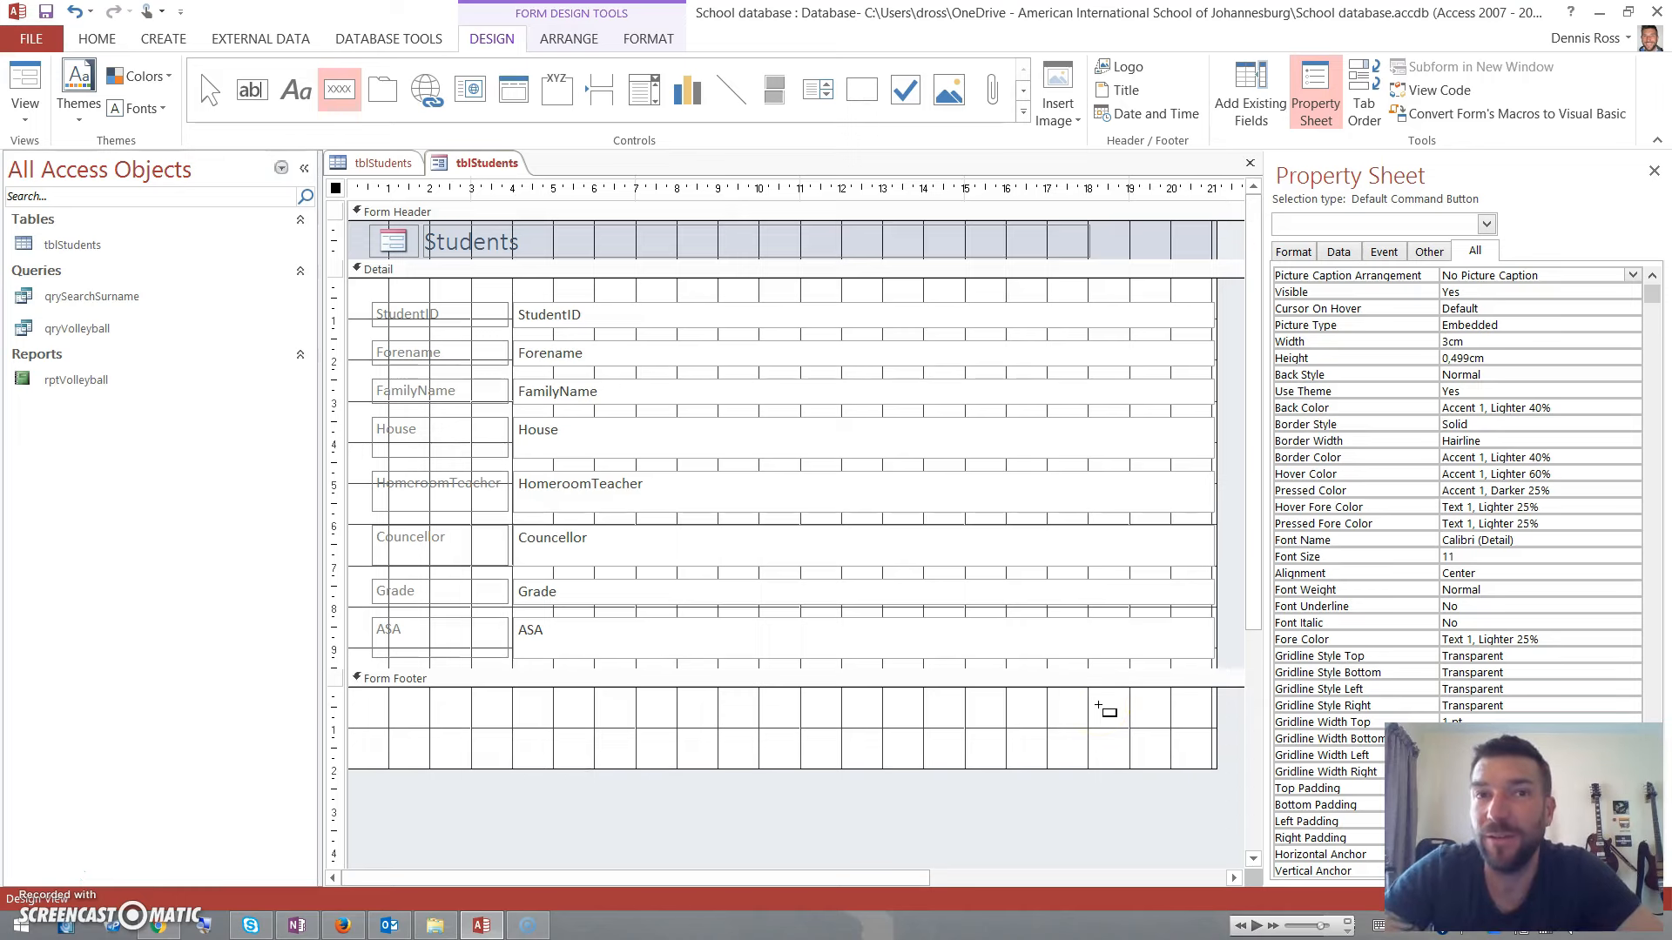
drag(1096, 704, 1196, 749)
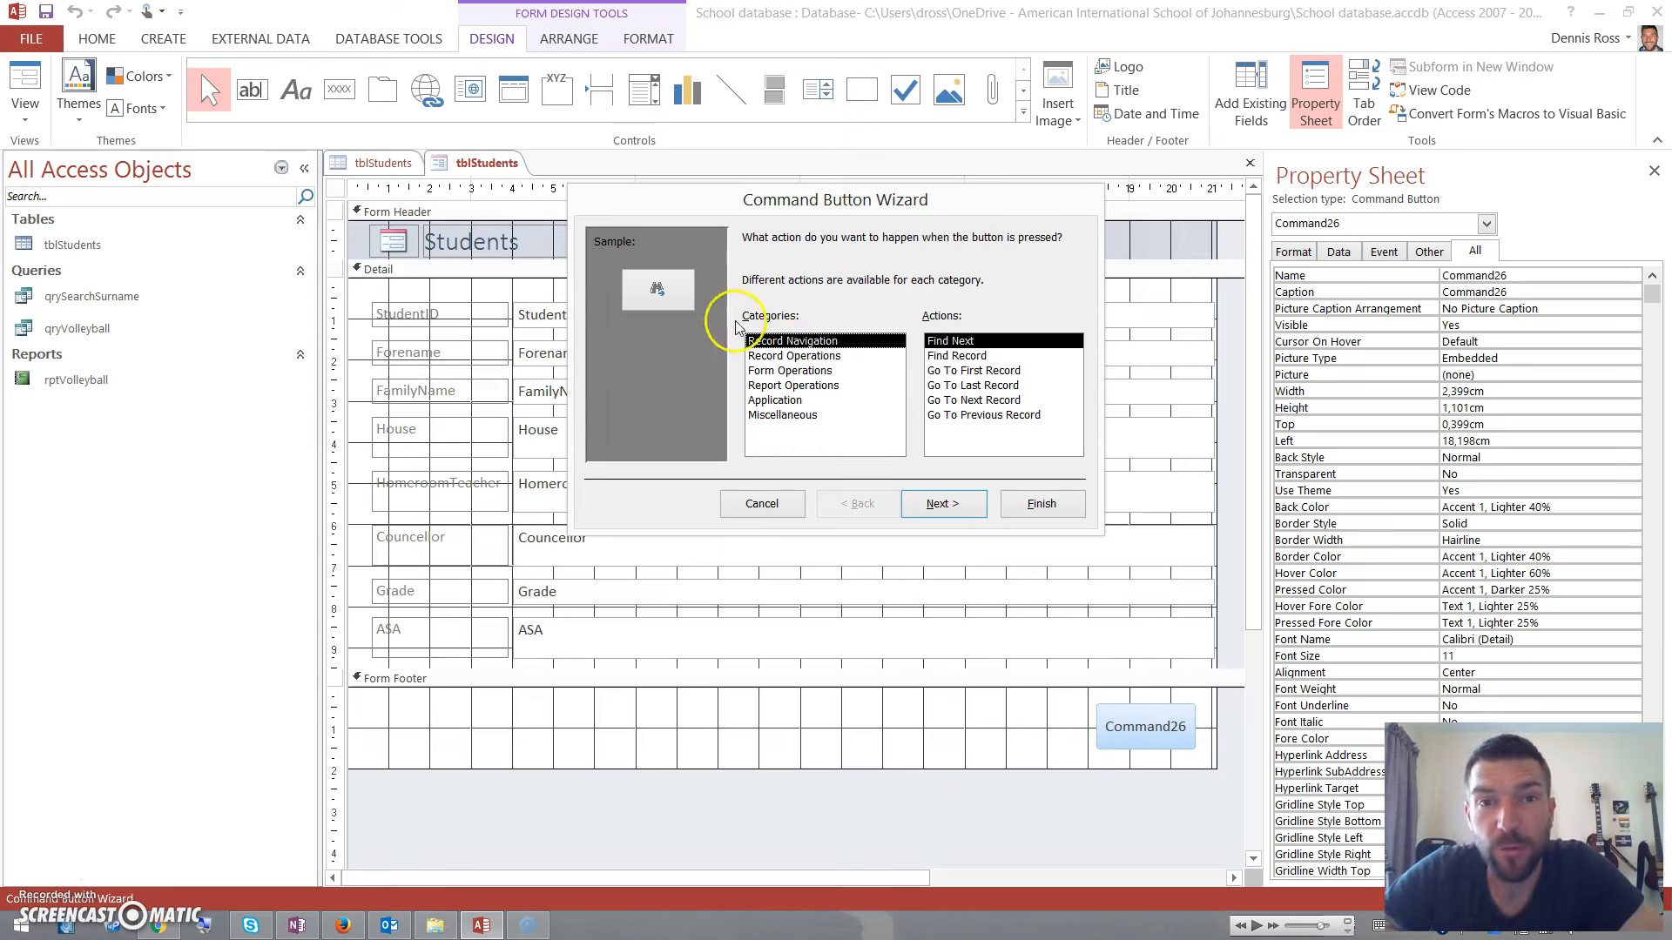
- Configure the command button with the Record Operations action Add New Record and the text "Add Student", keeping its default name
click(792, 356)
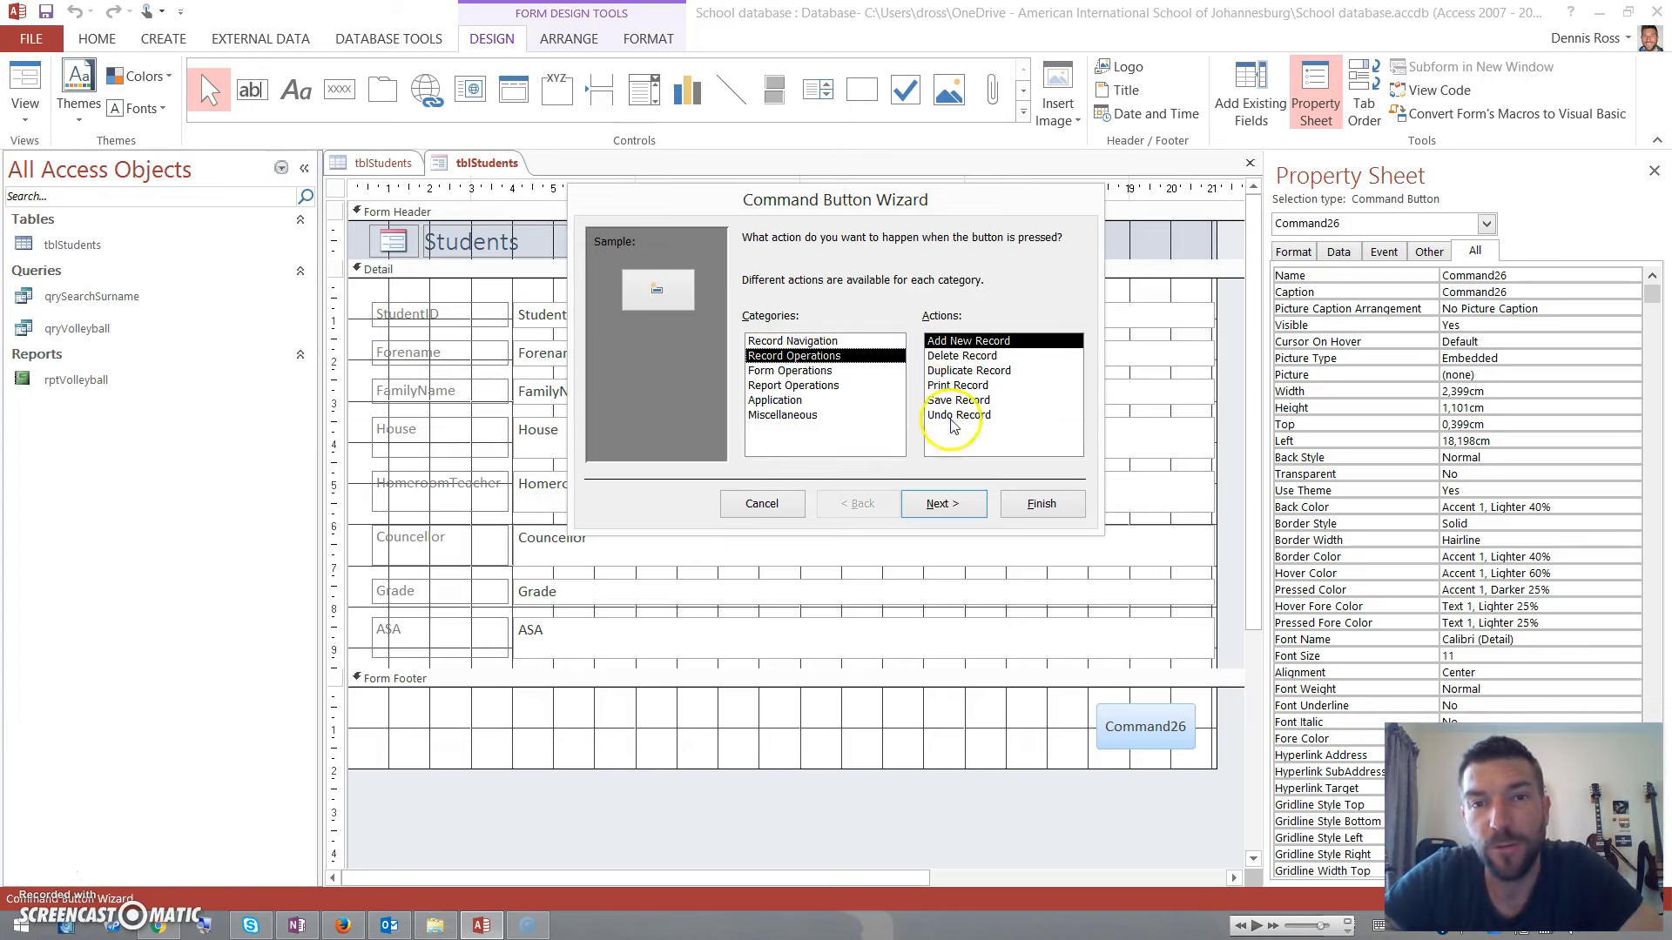
click(947, 507)
click(896, 324)
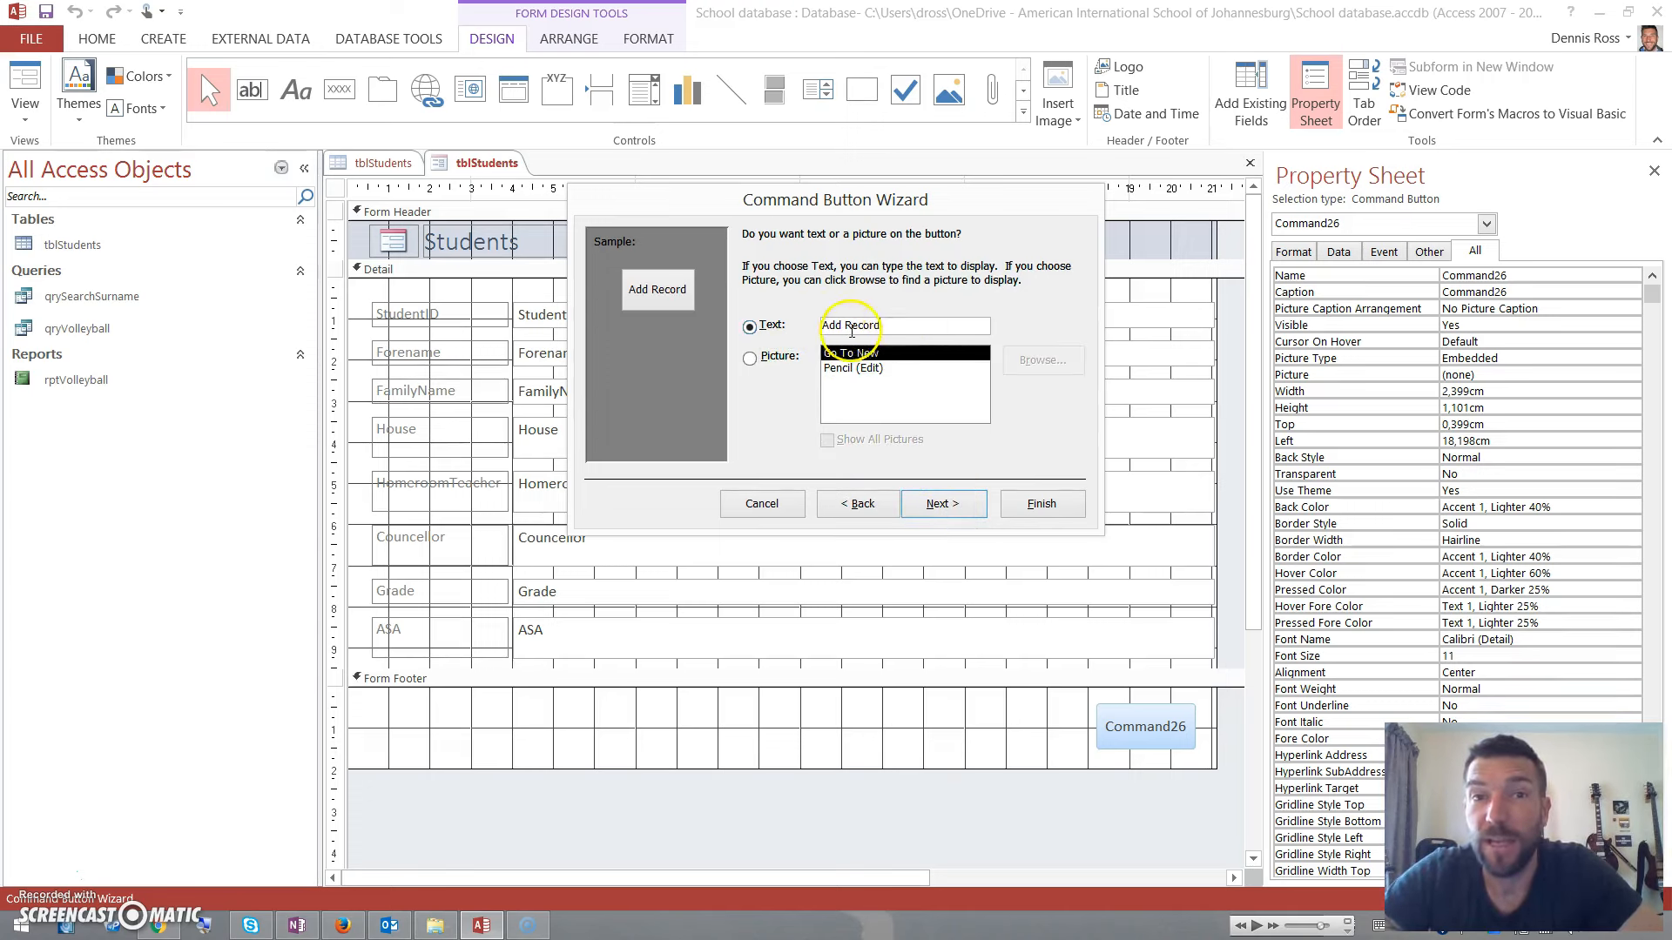
key(BackSpace)
key(BackSpace)
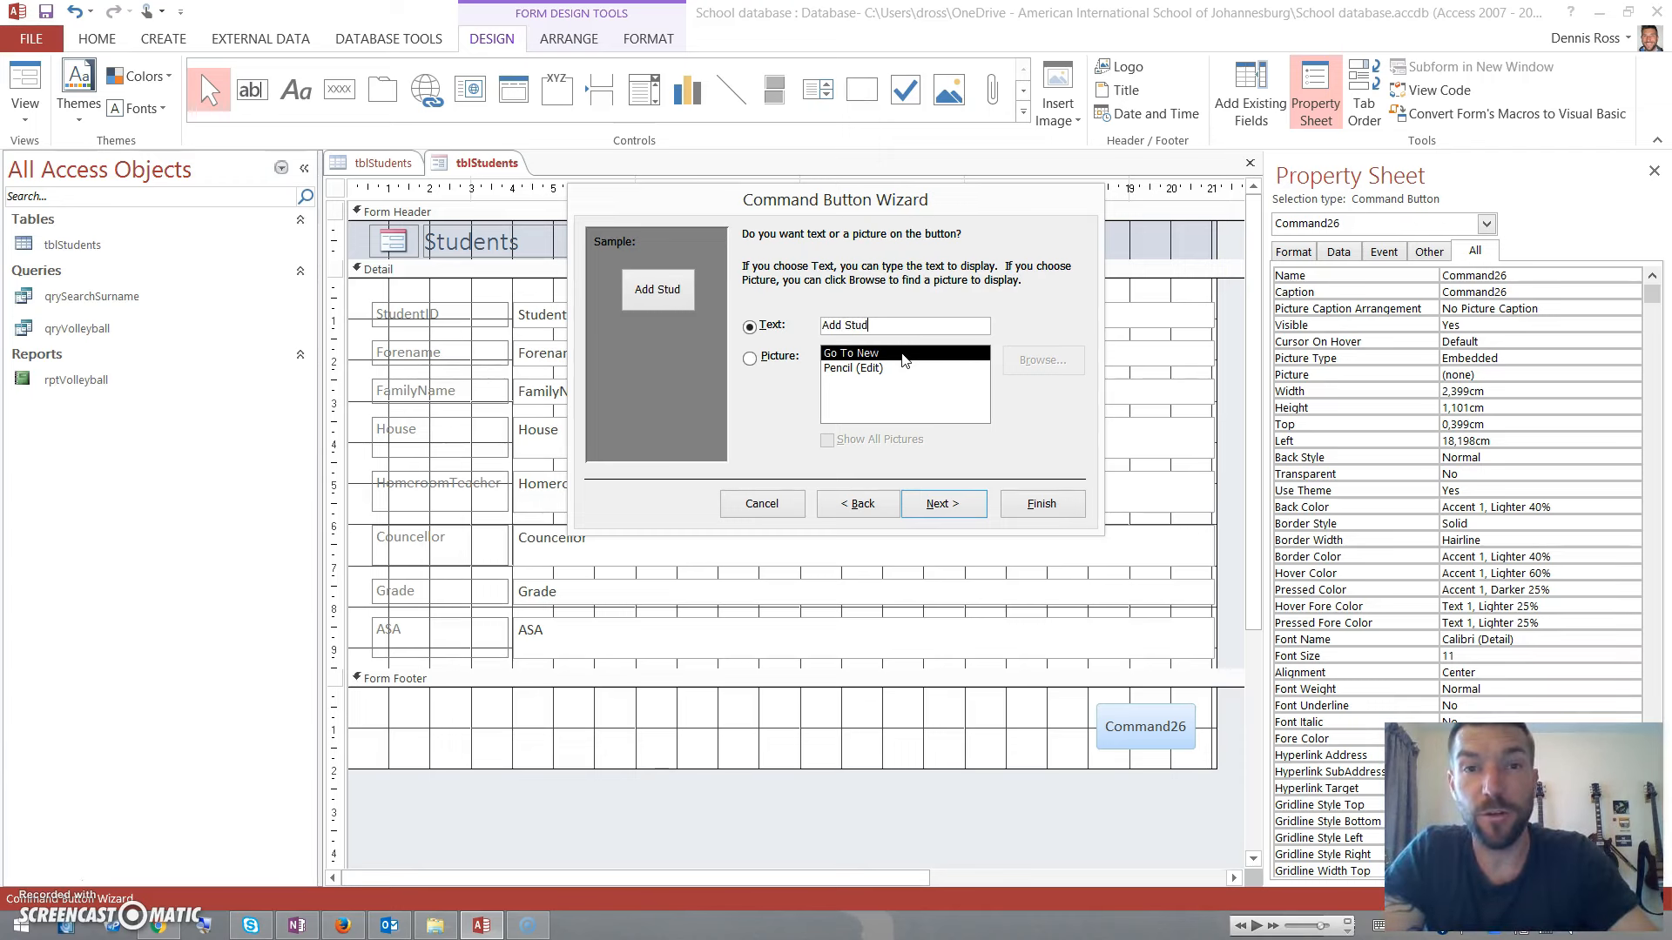
text(Student)
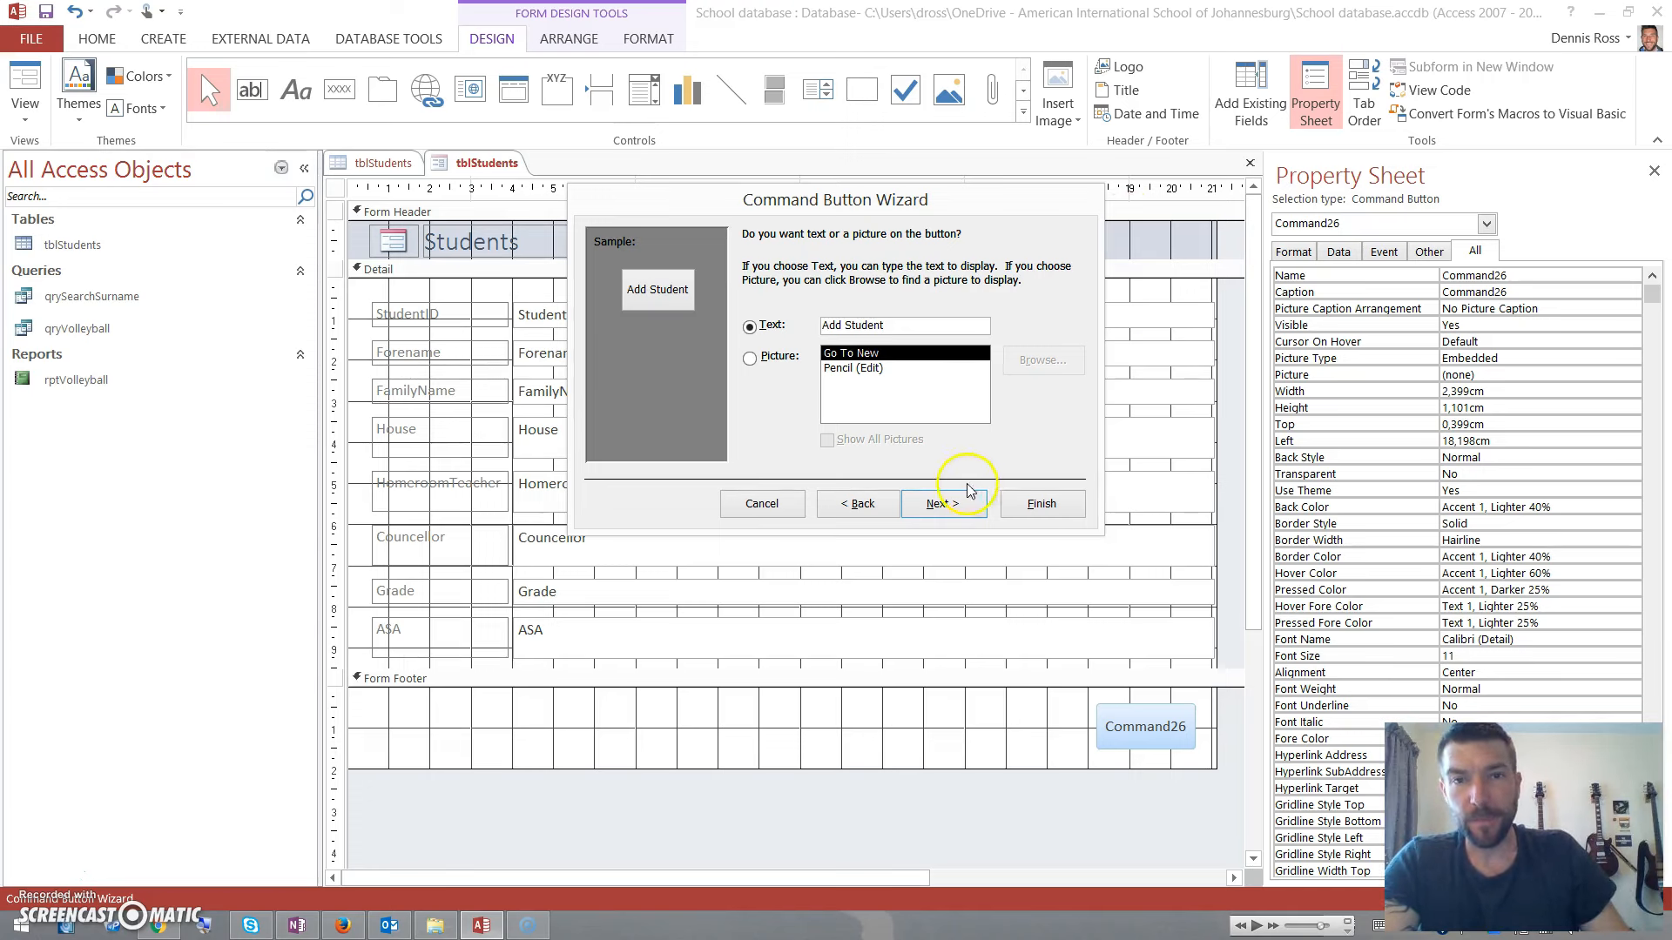
click(947, 503)
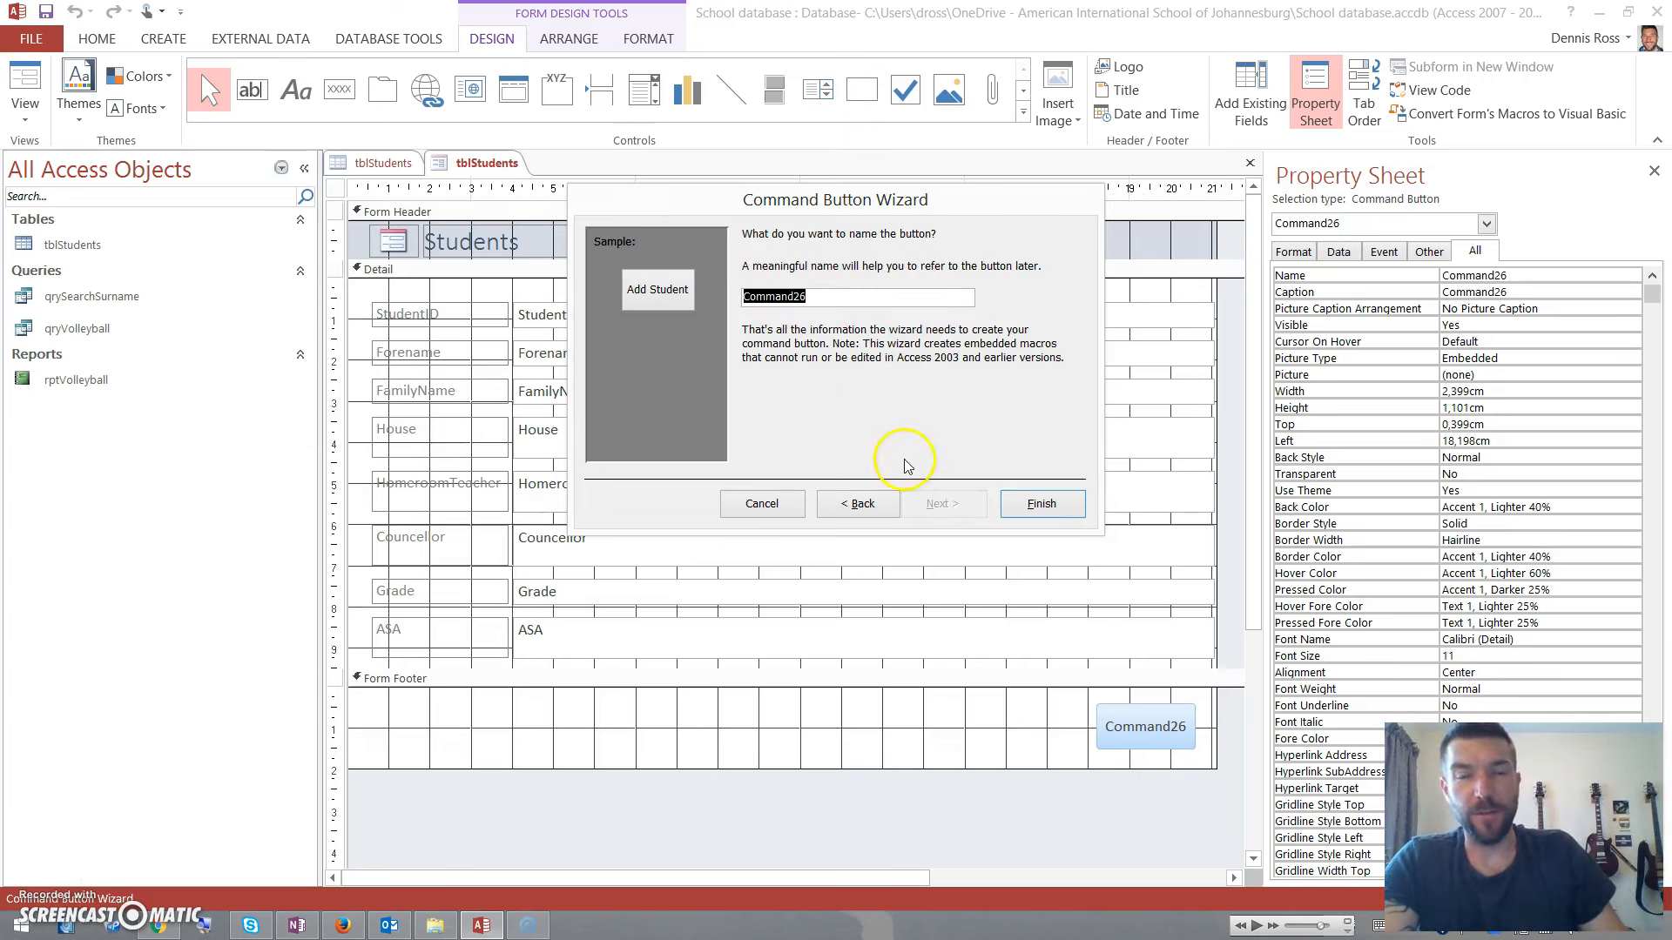
click(1039, 504)
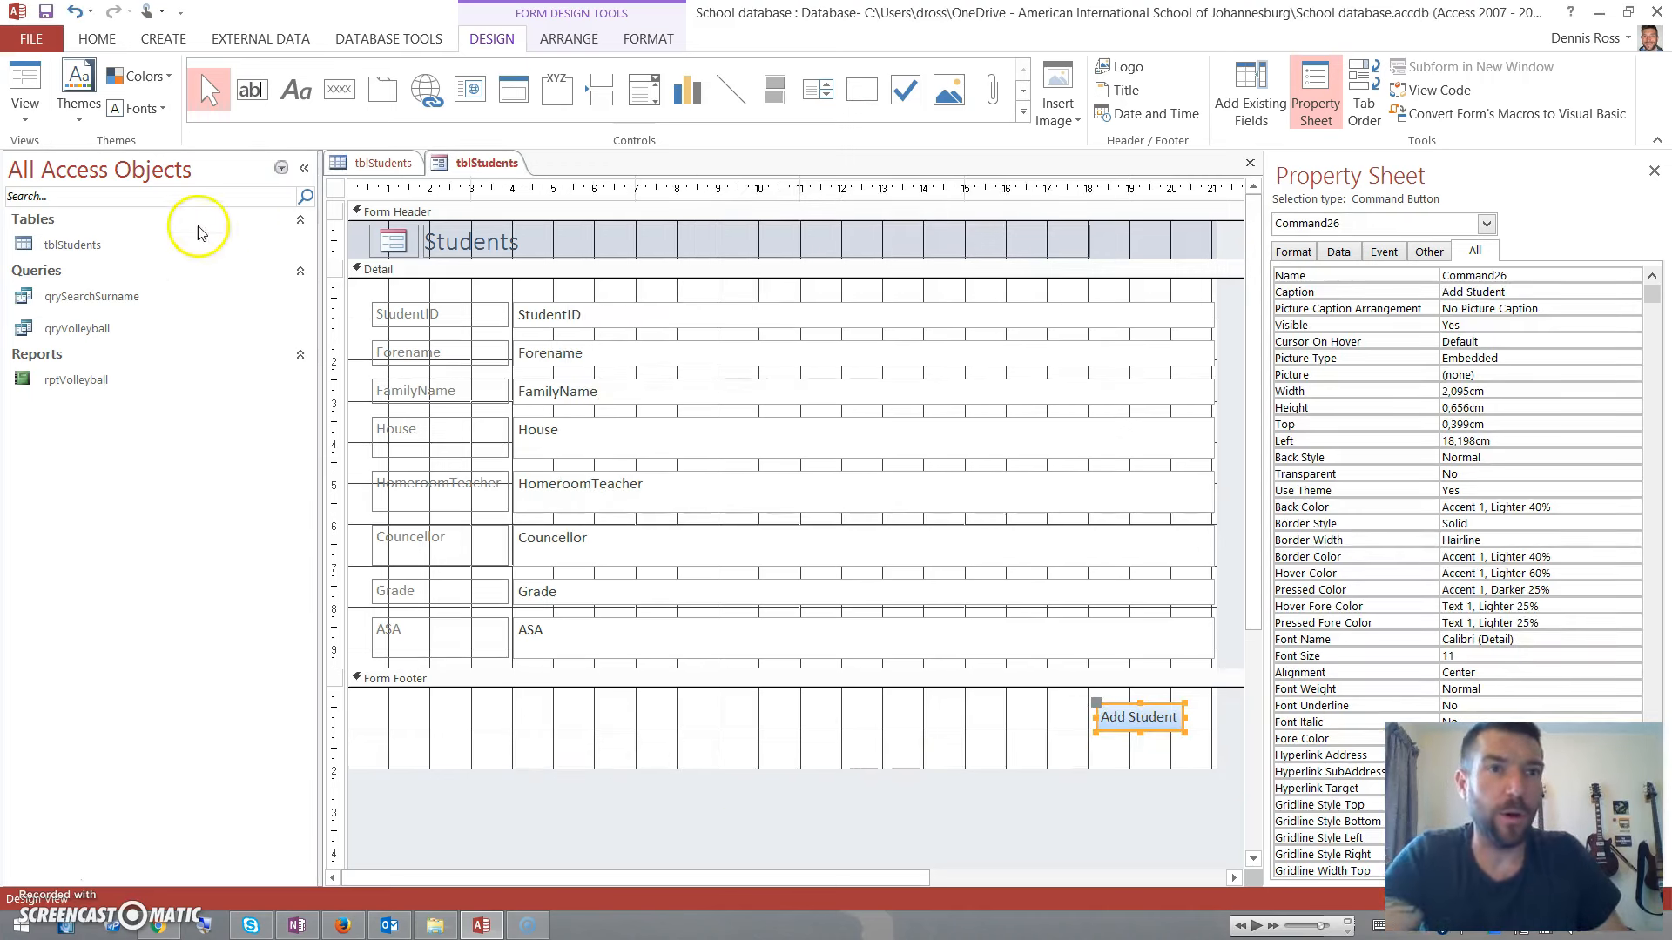
- In Form View, add a student with the full name, House Artimis, homeroom teacher and counsellor names, Grade 10 and ASA Vollyball
click(25, 98)
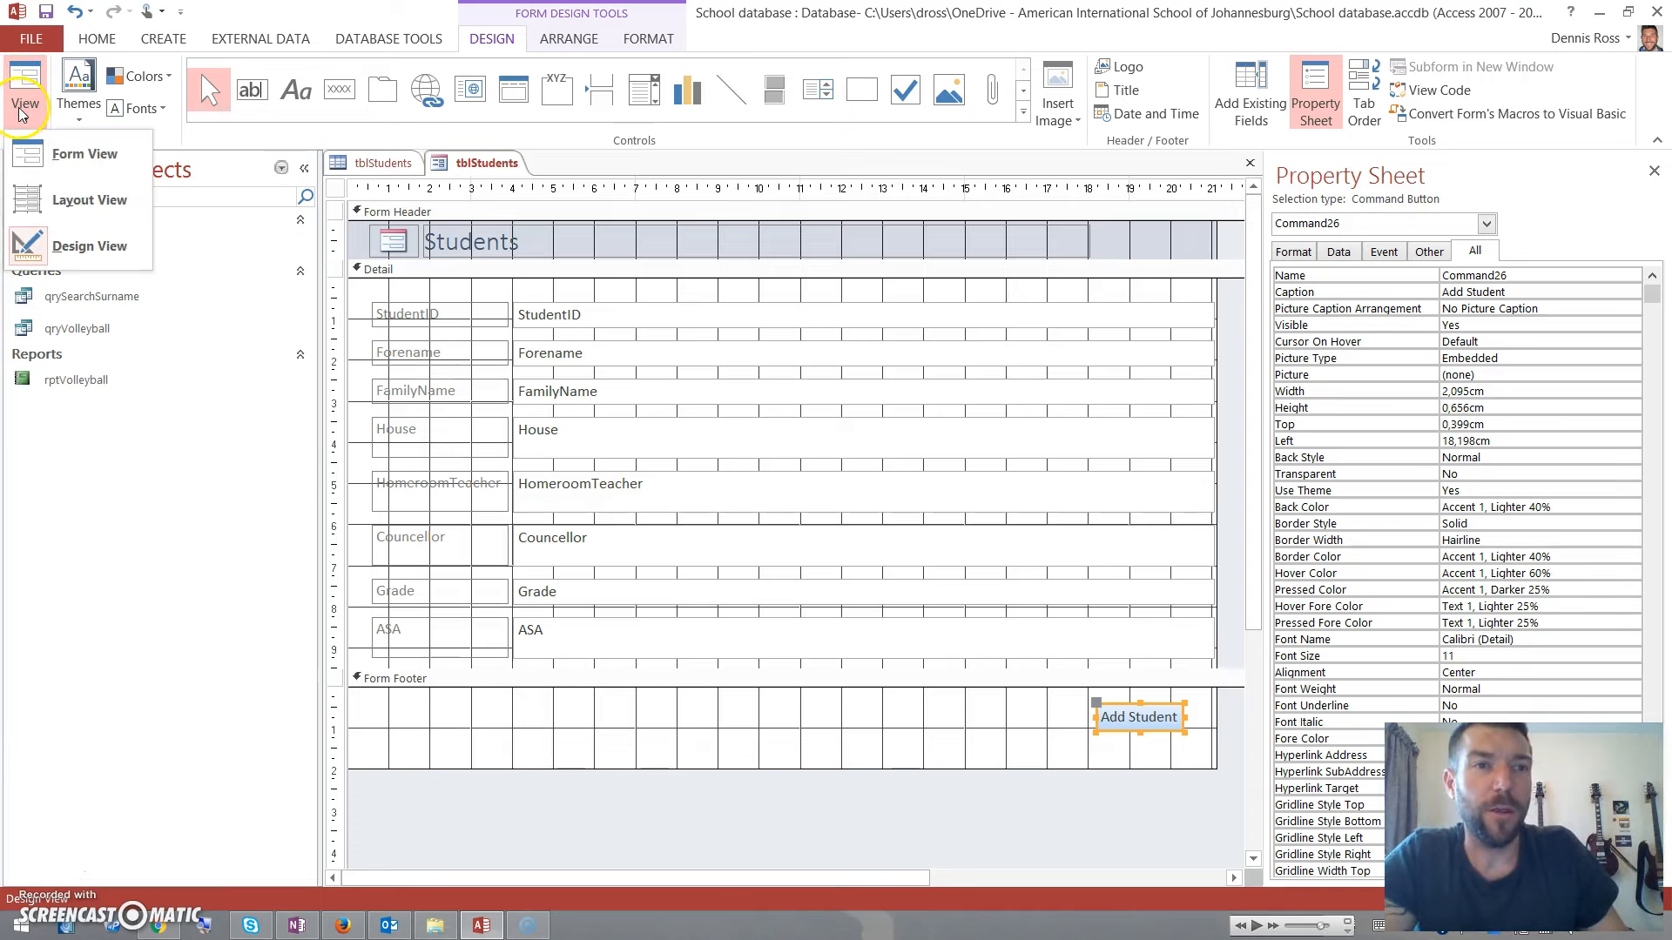
click(78, 157)
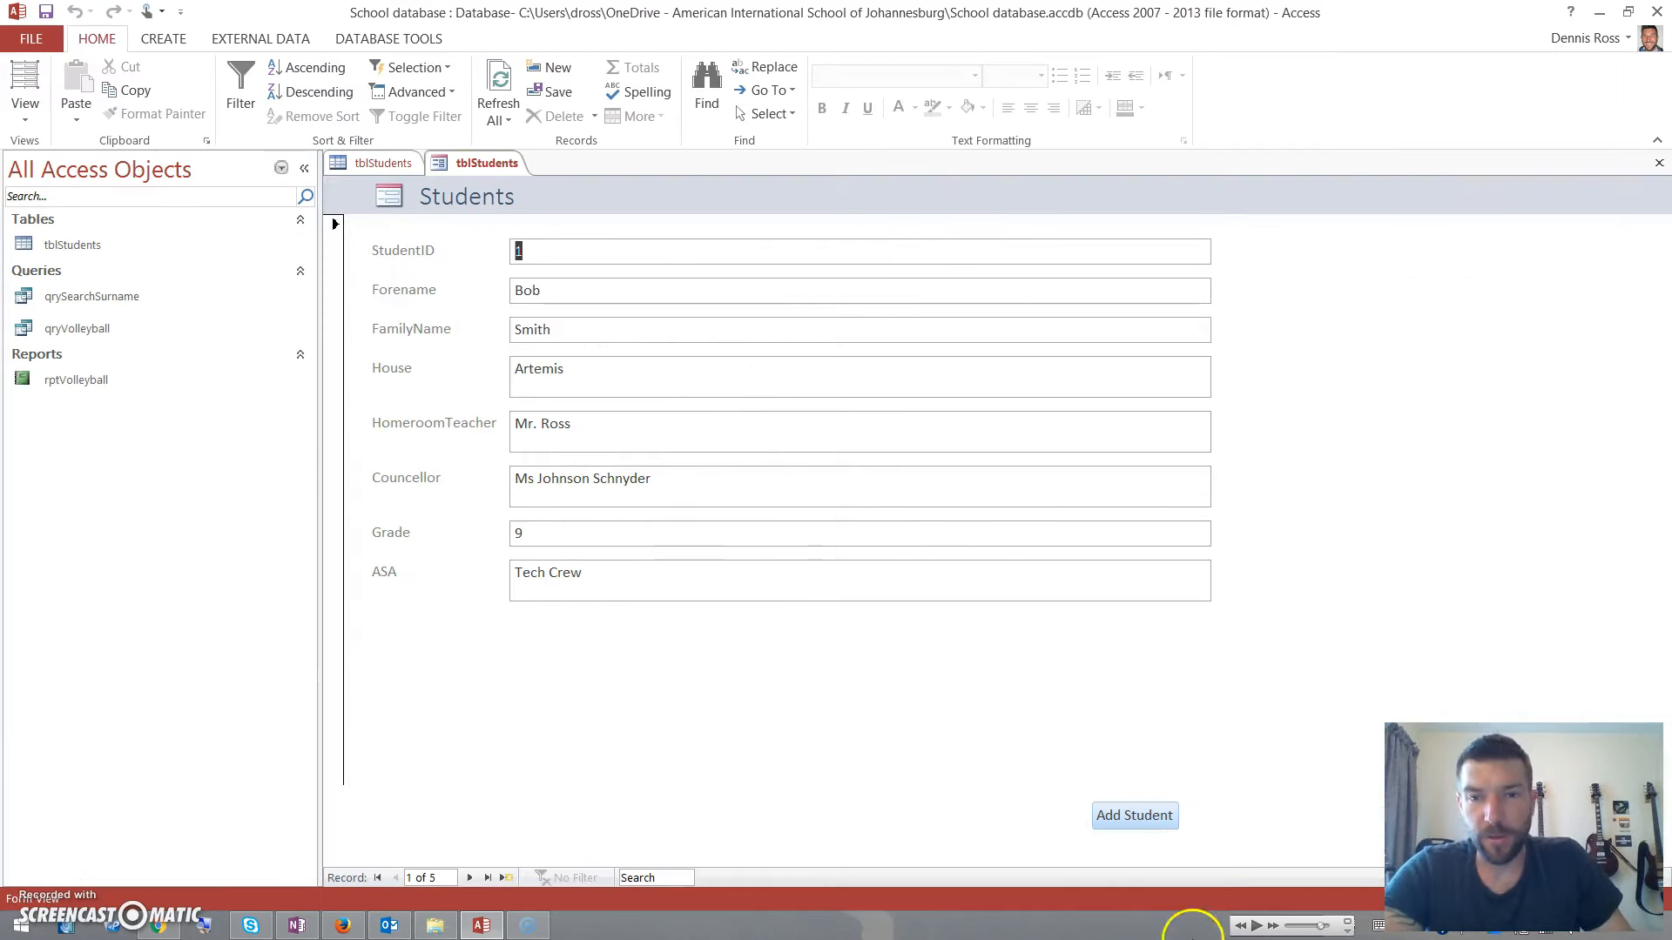
click(1131, 816)
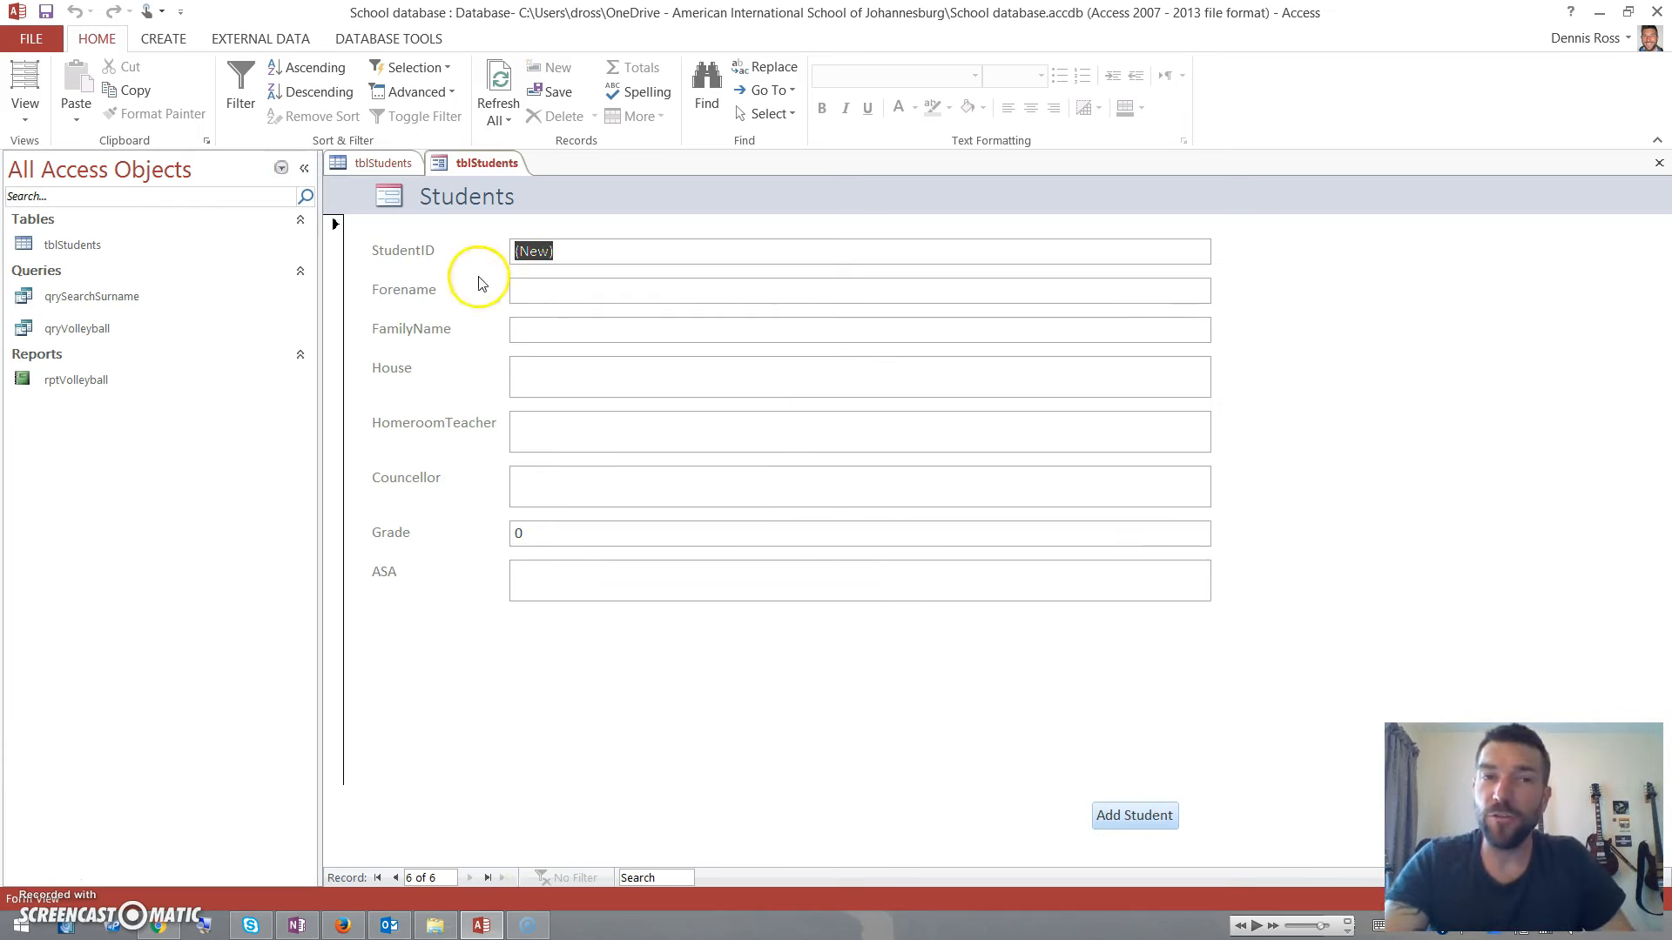
click(520, 293)
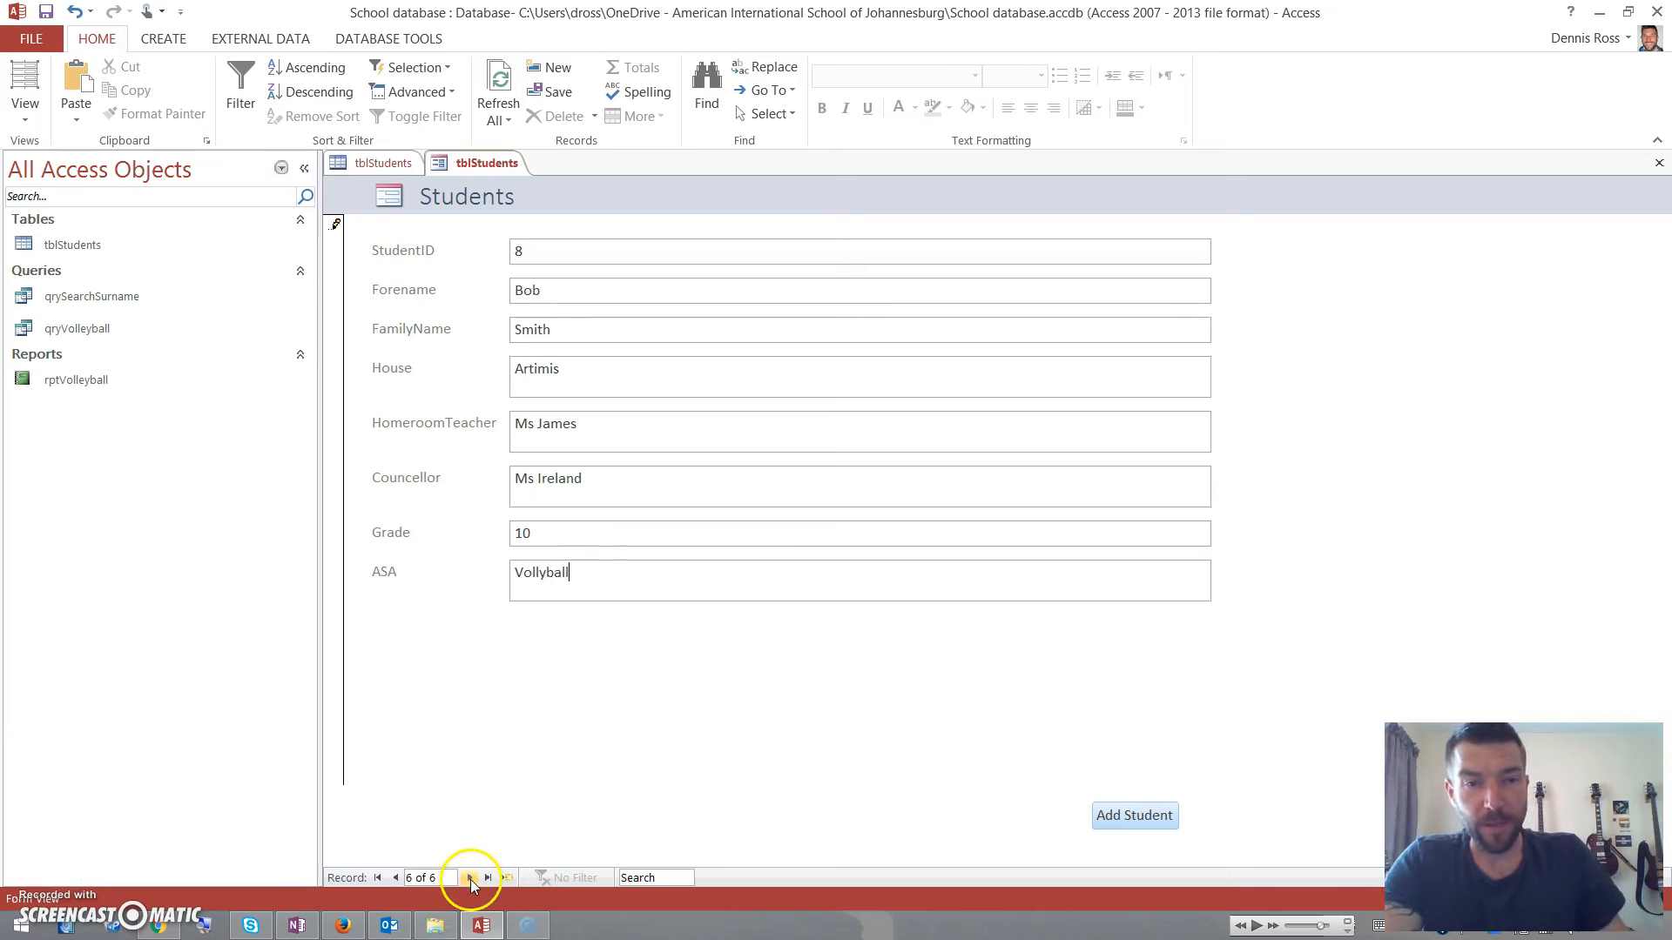
click(397, 879)
click(469, 878)
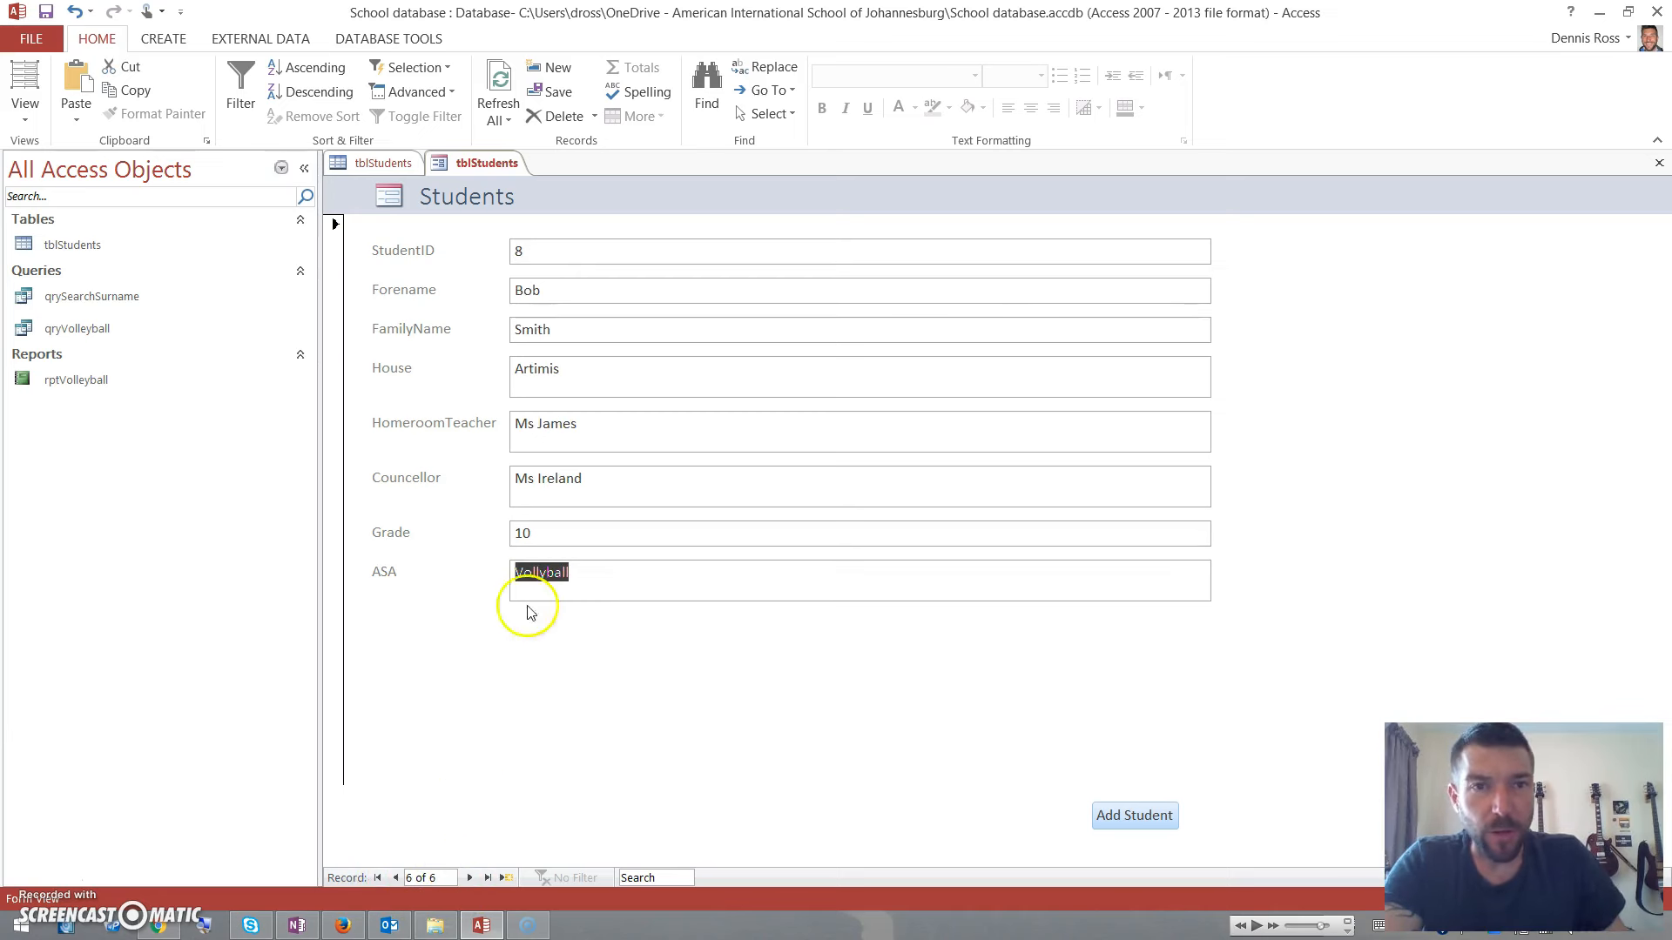
- Close and reopen the tblStudents table, and check the newly added student's row
click(372, 163)
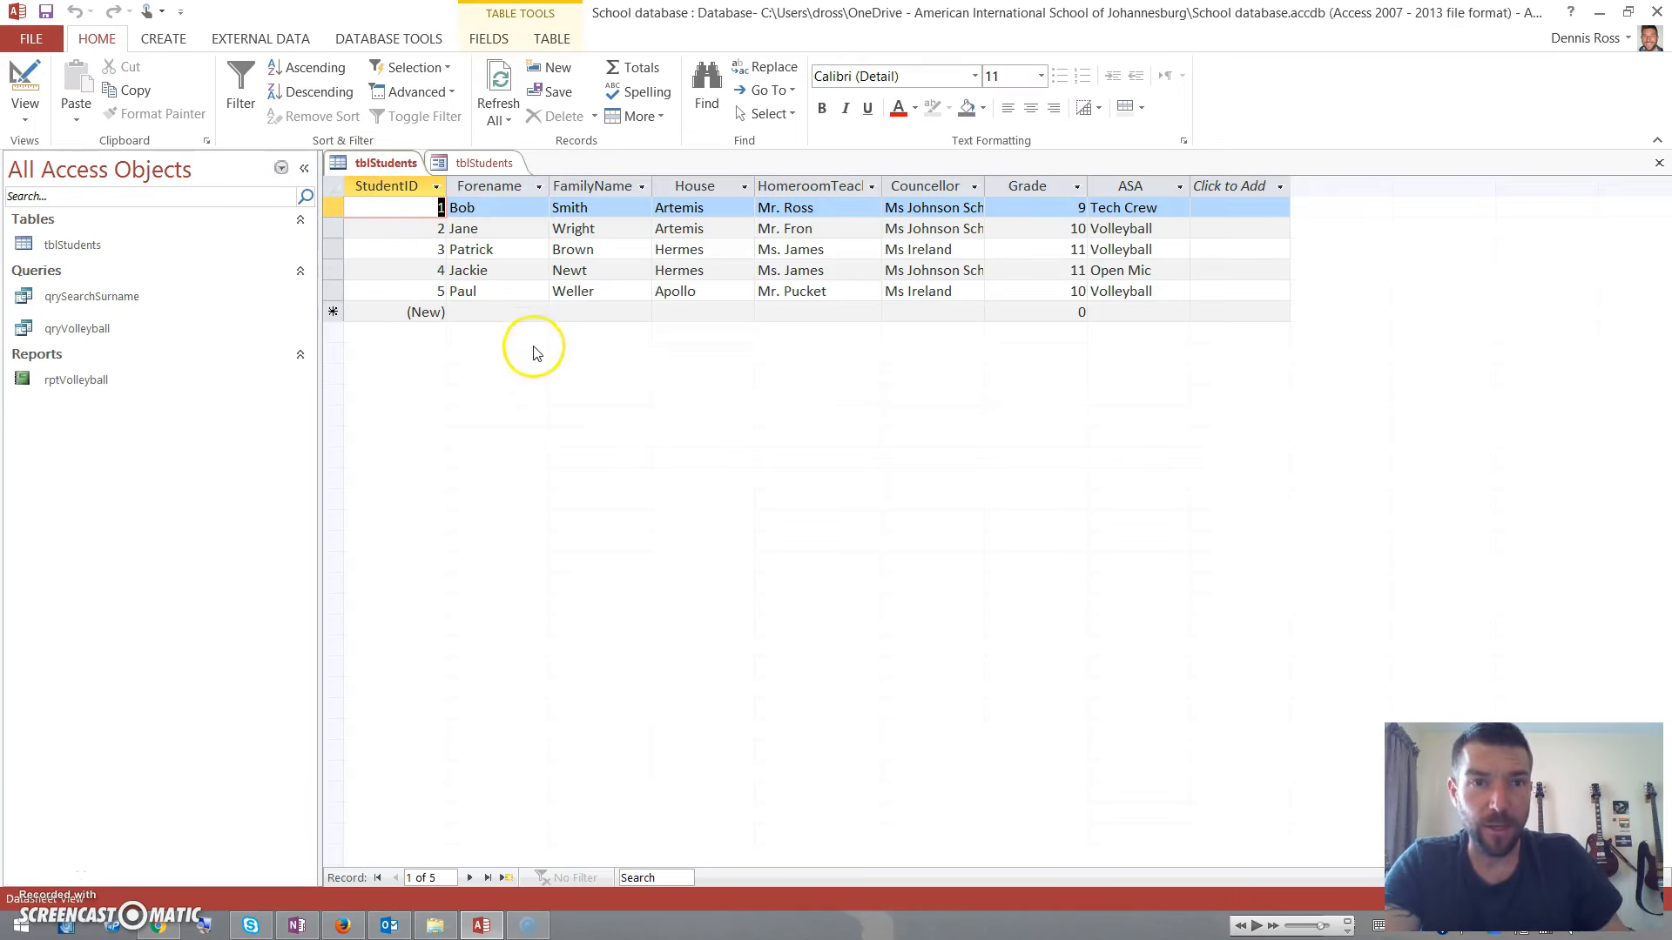
right_click(366, 161)
click(413, 195)
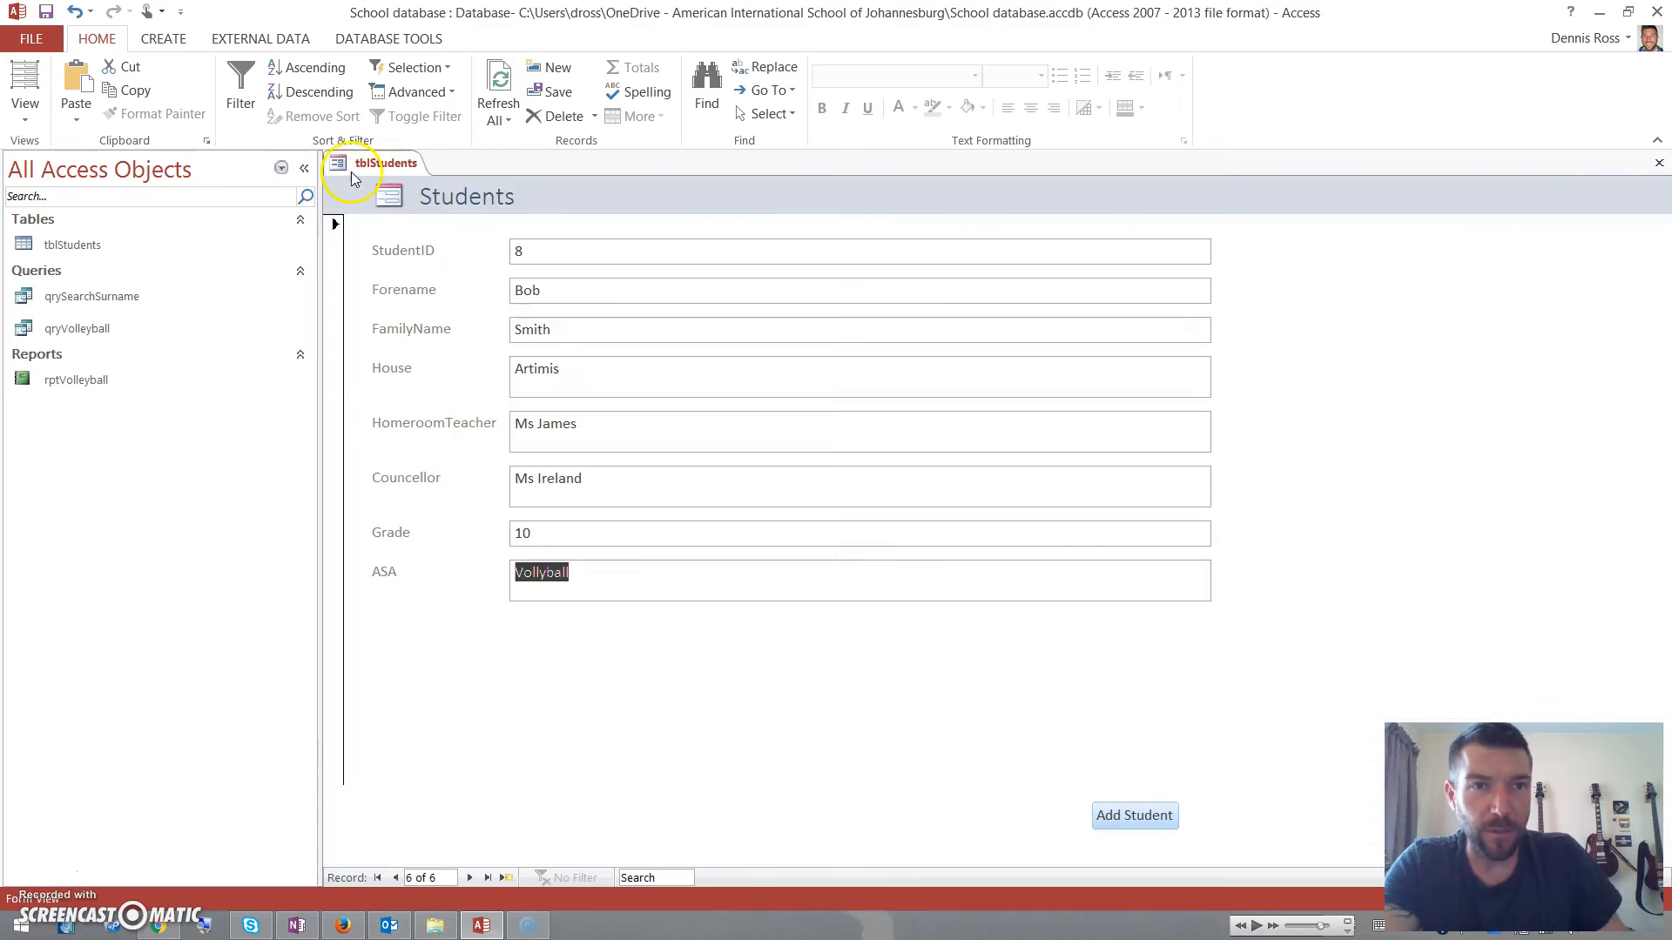
double_click(65, 245)
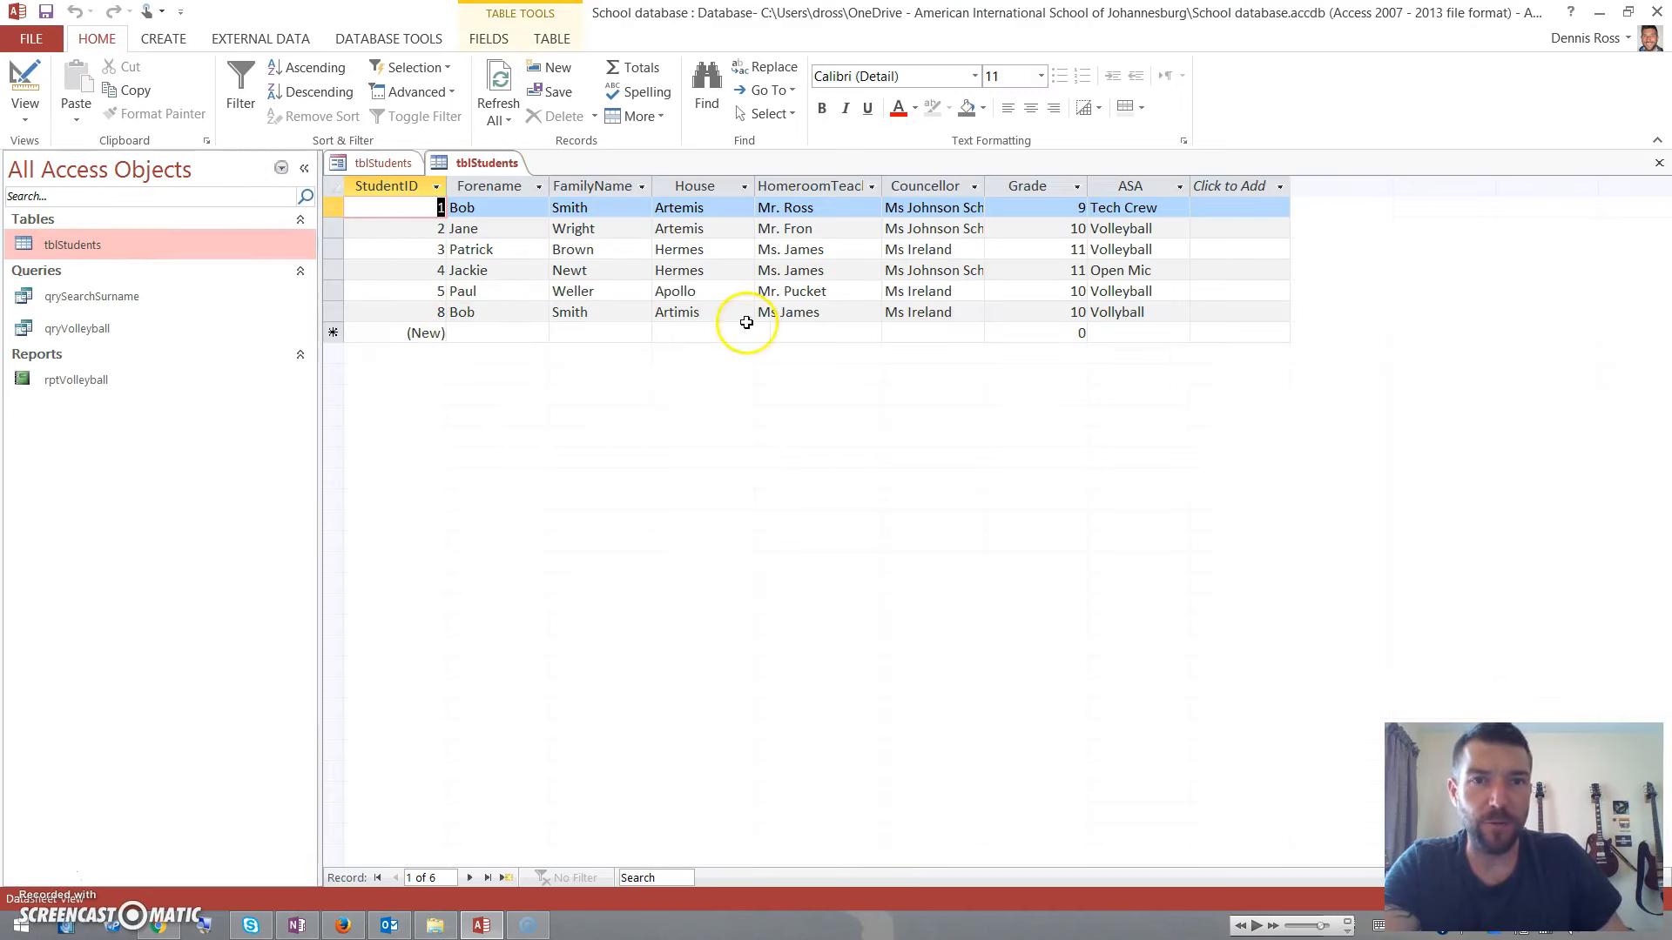
click(331, 310)
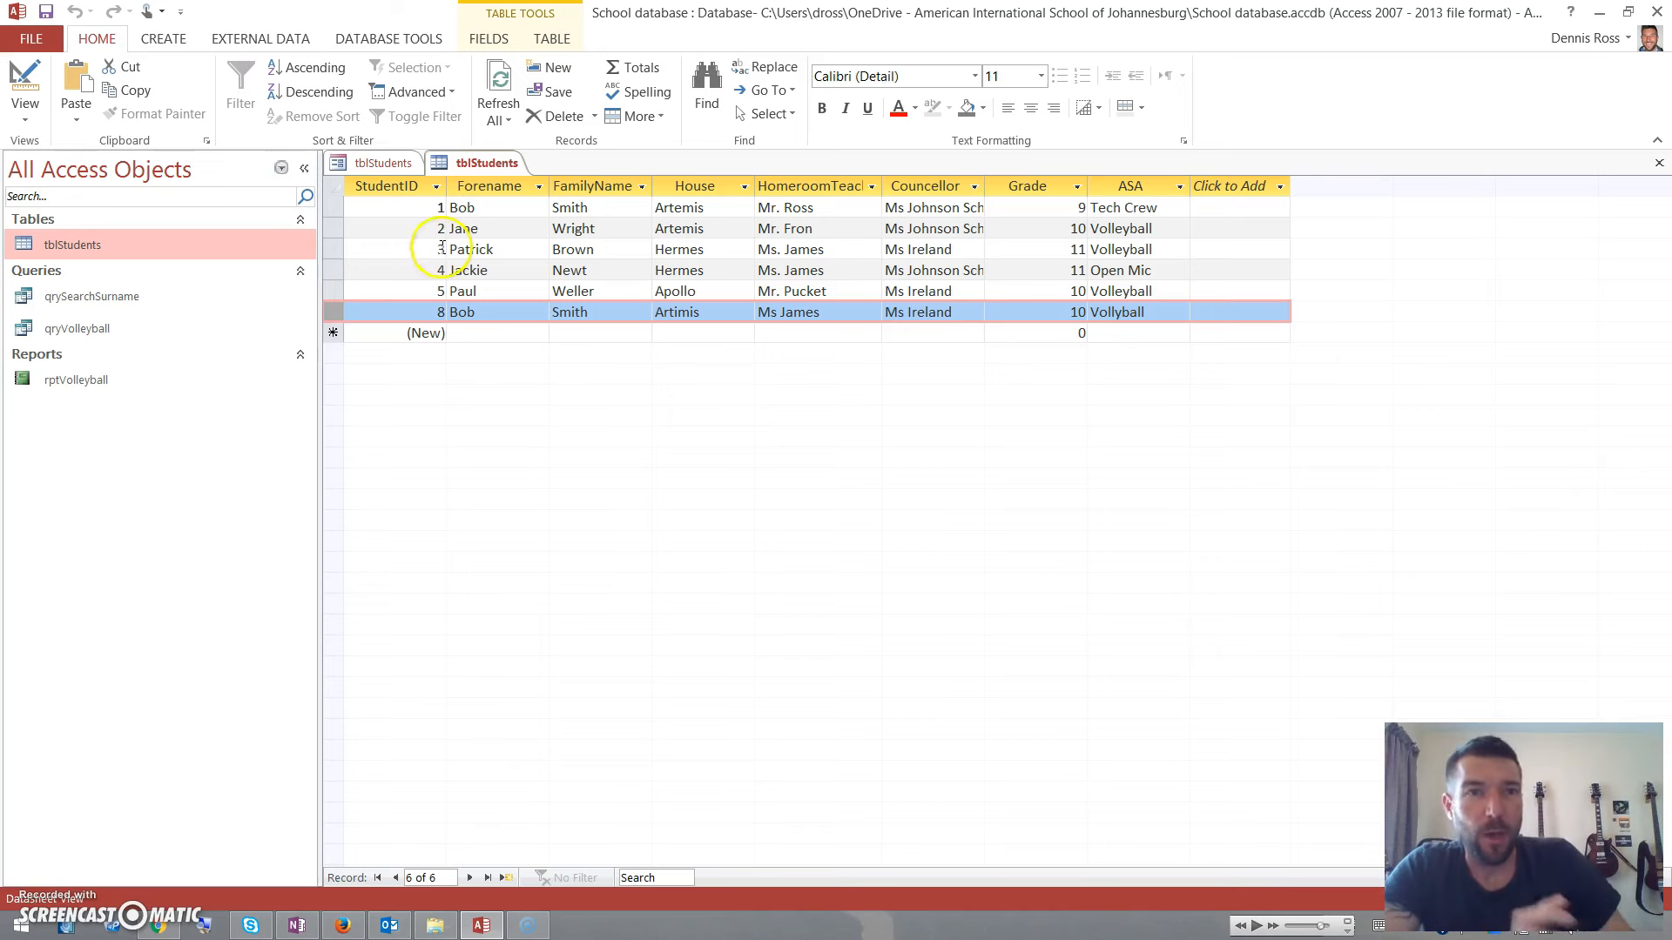
- Return to the student data-entry form and save it as frmStudents
click(375, 164)
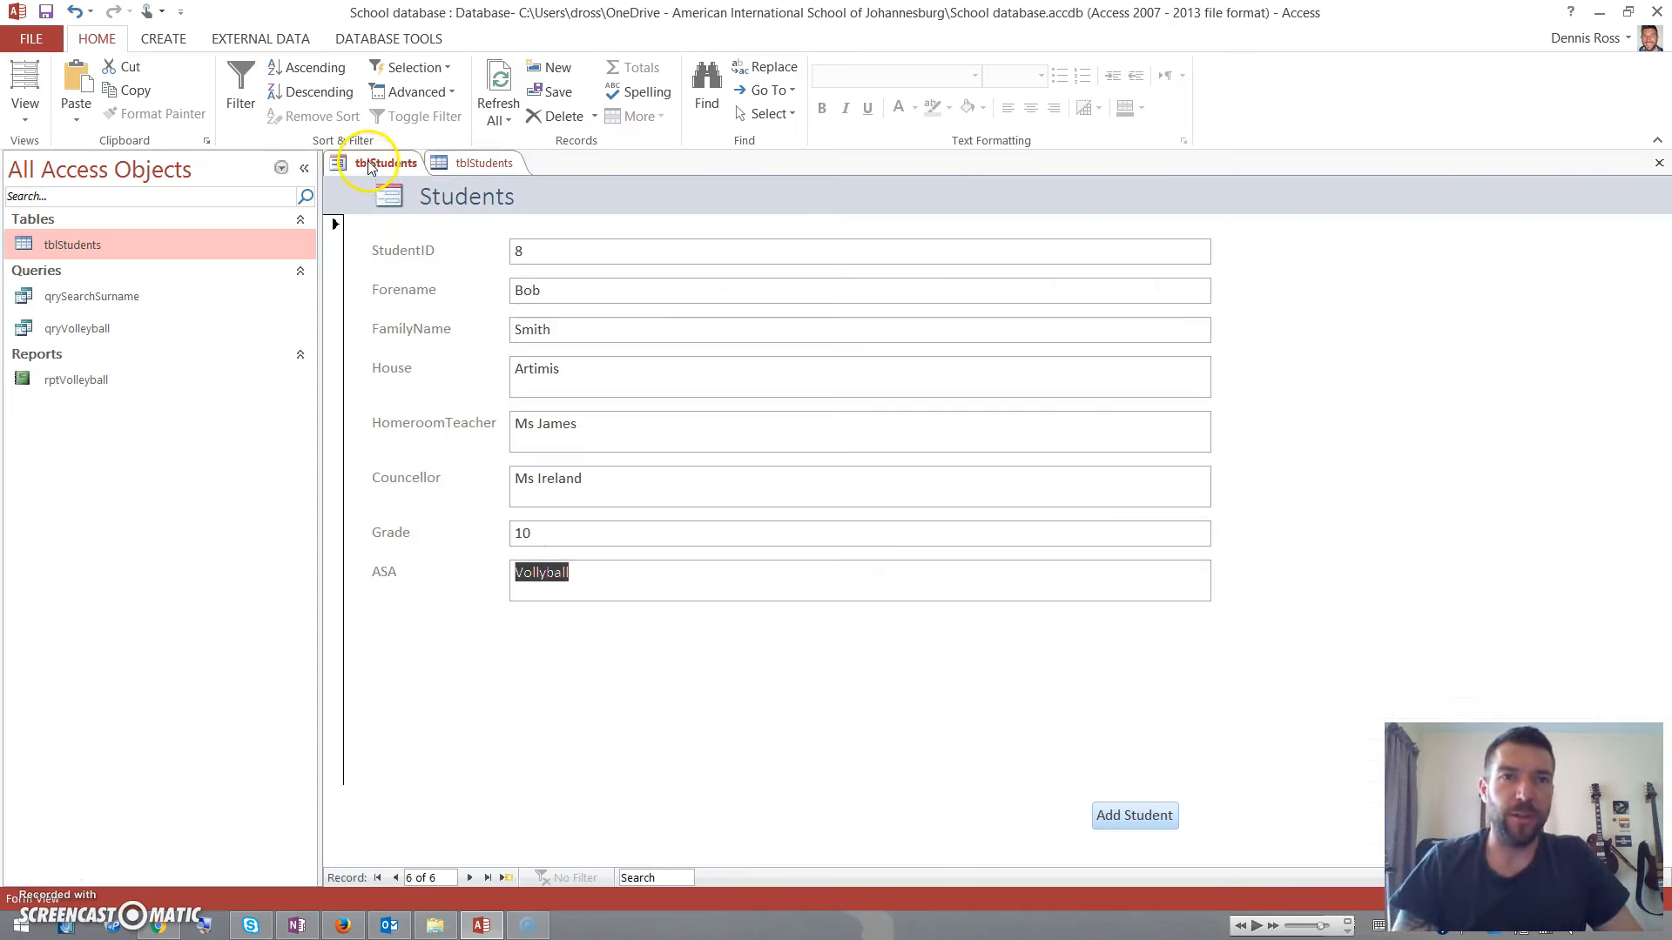
right_click(370, 167)
click(412, 176)
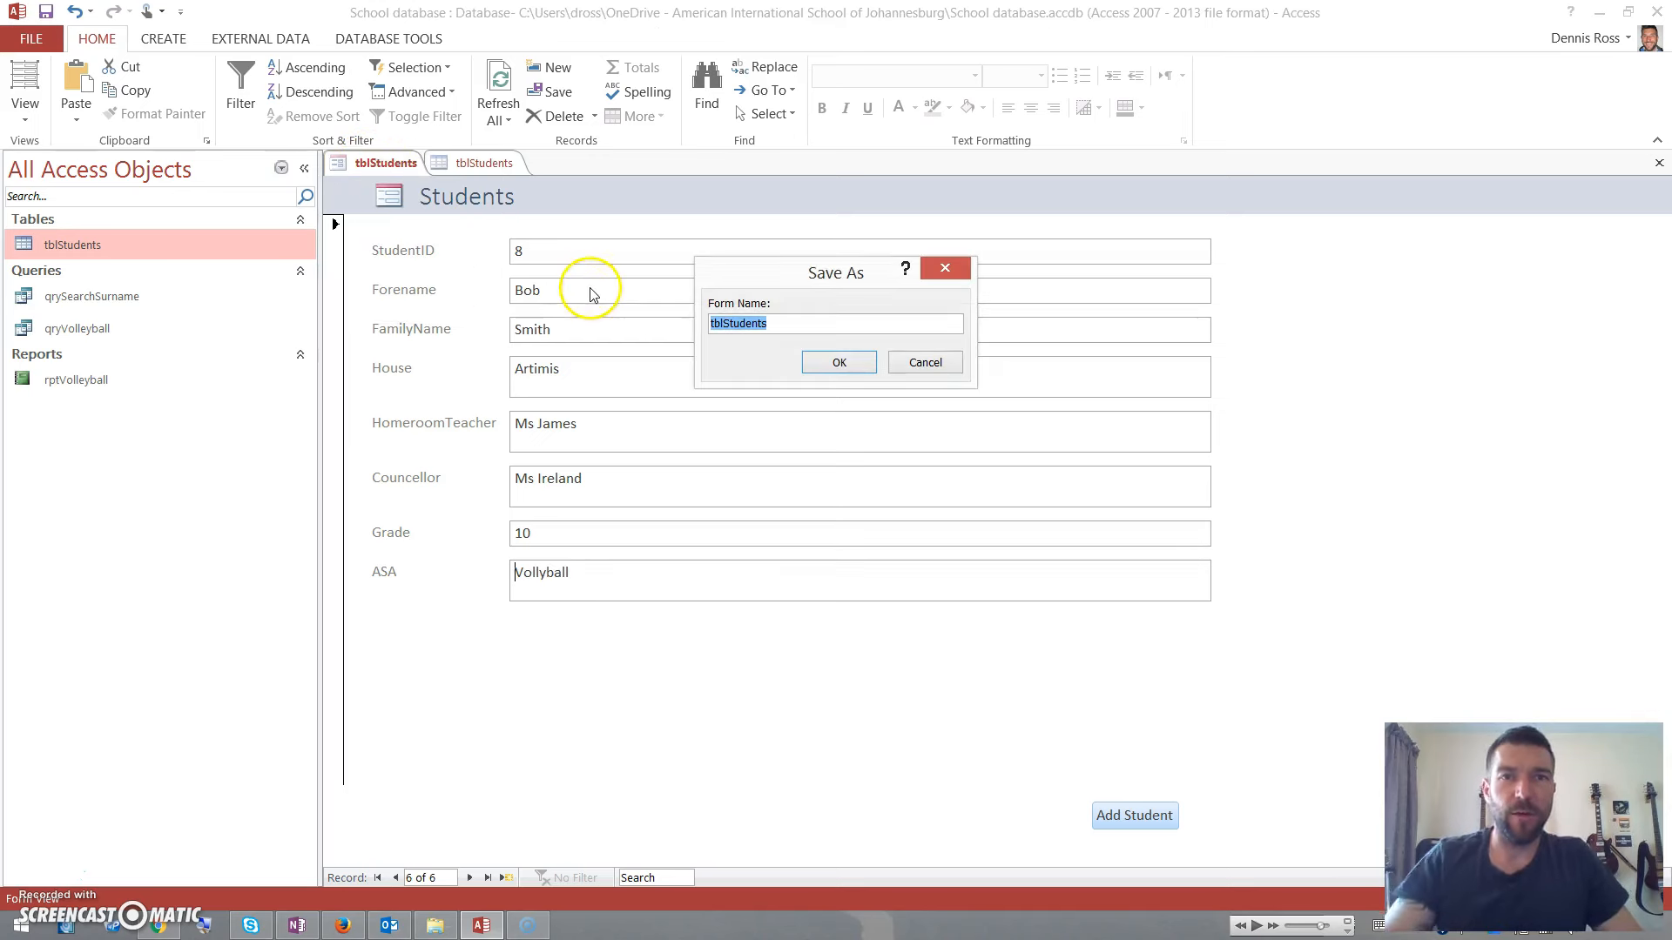
text(frmStud)
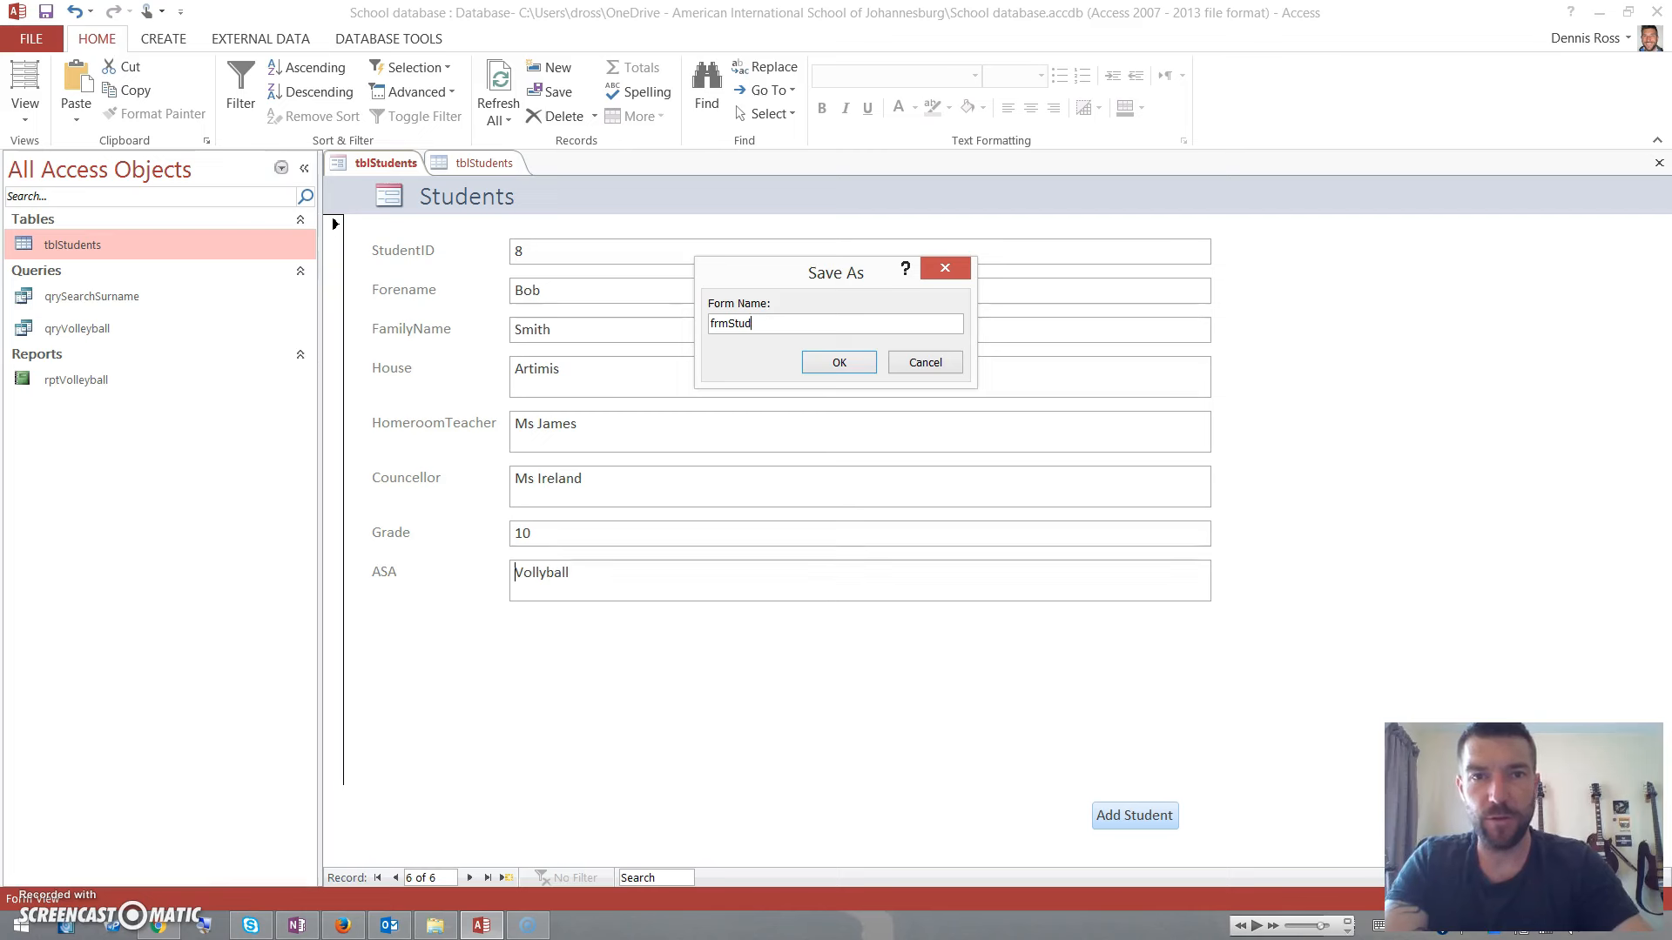
text(ents)
key(Return)
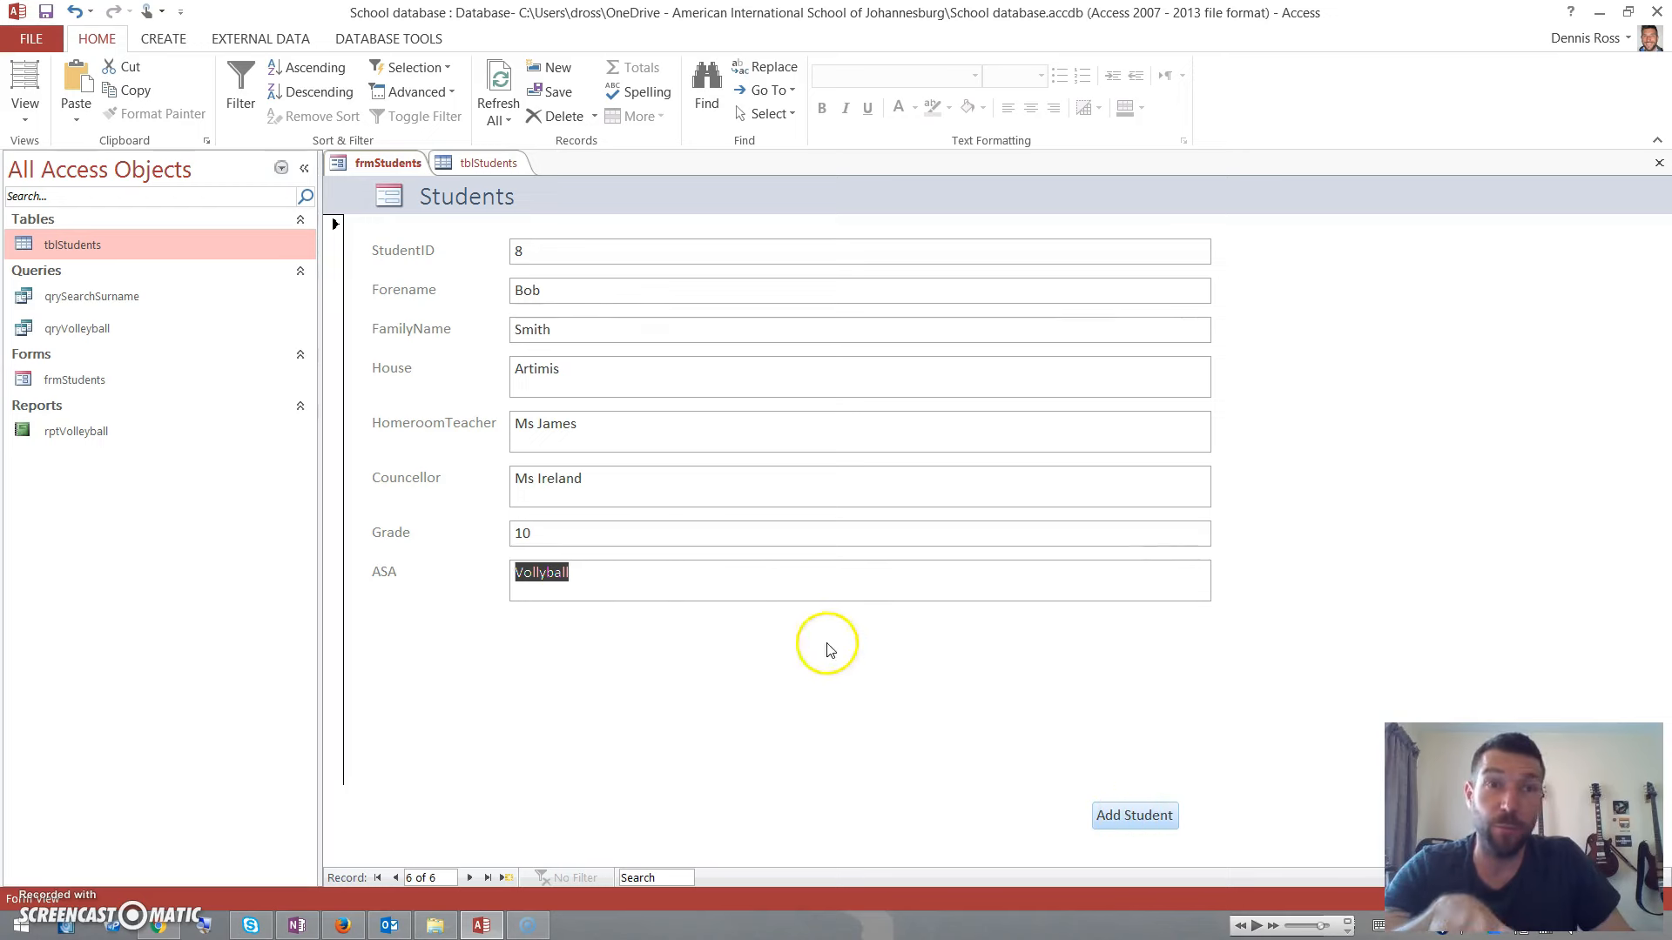
- In Design View, draw a command button about 1.7 by 0.5 cm at the form footer's left end, cancelling its wizard without assigning an action
click(25, 112)
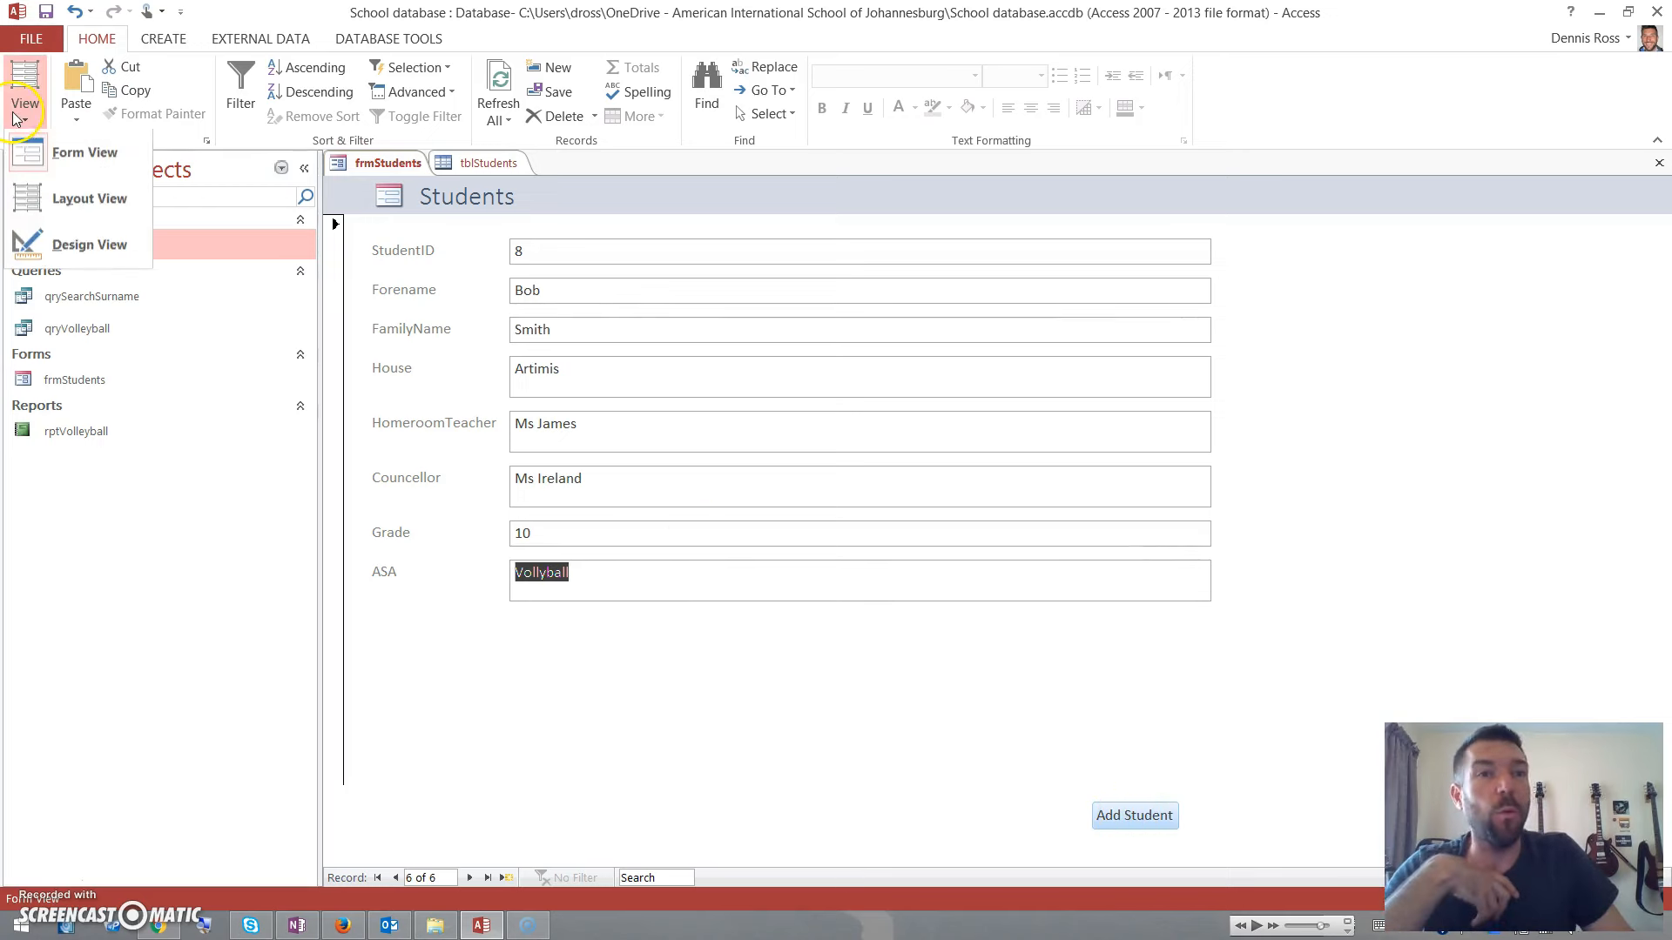
click(78, 250)
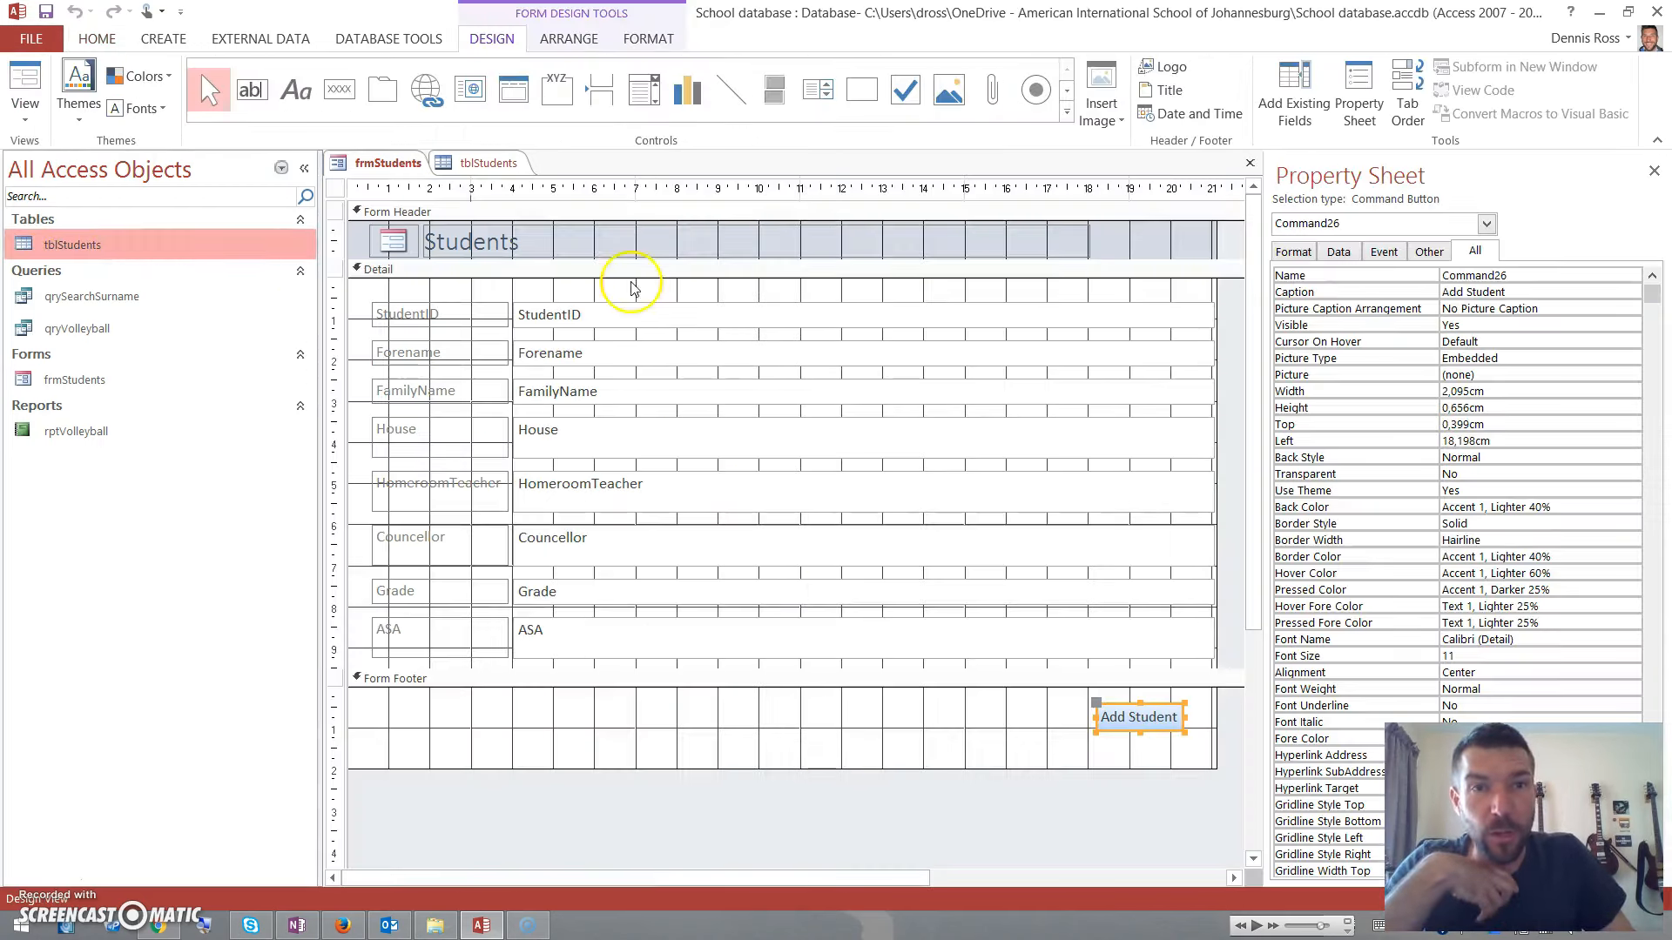
click(340, 86)
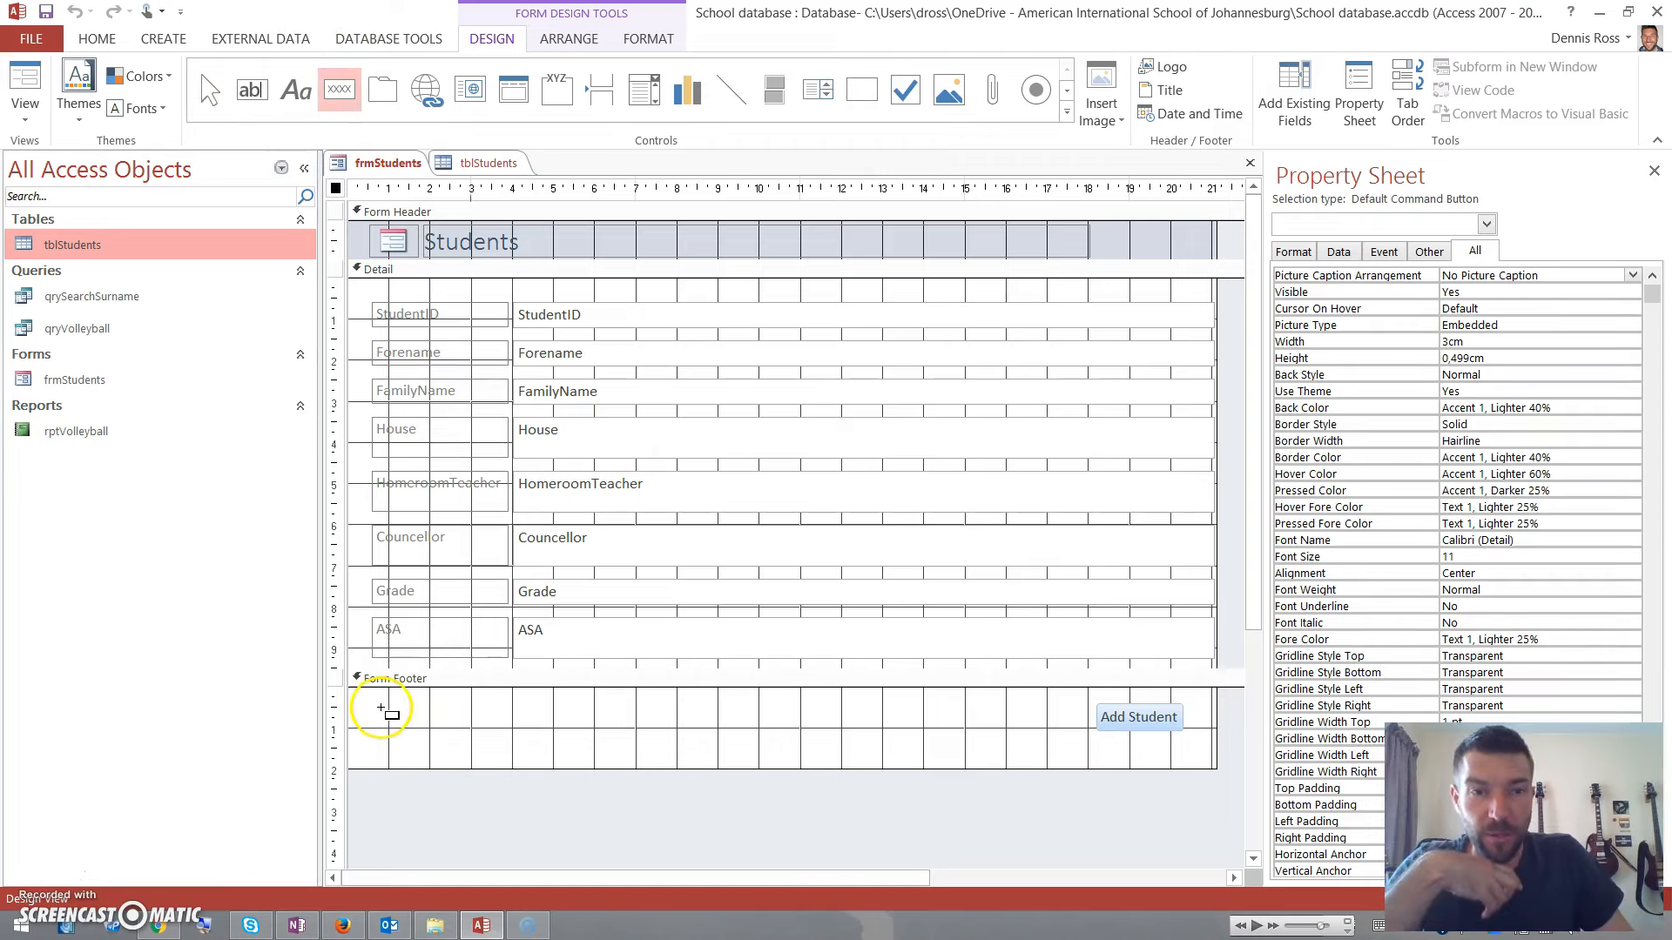
drag(381, 708, 449, 729)
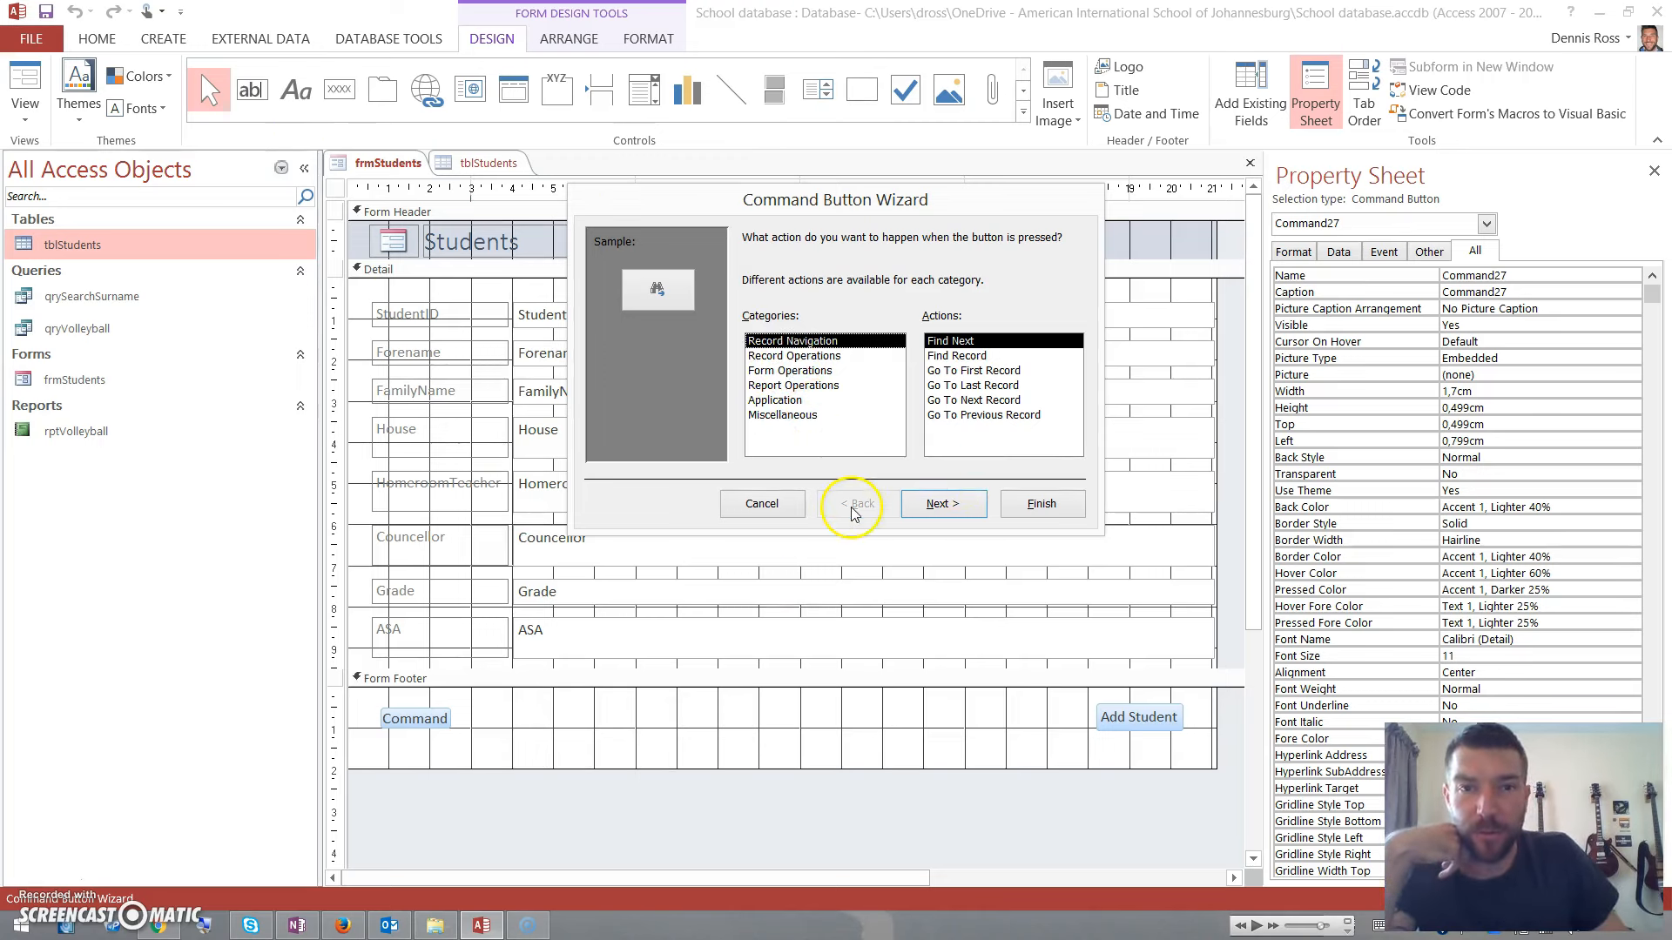
click(751, 500)
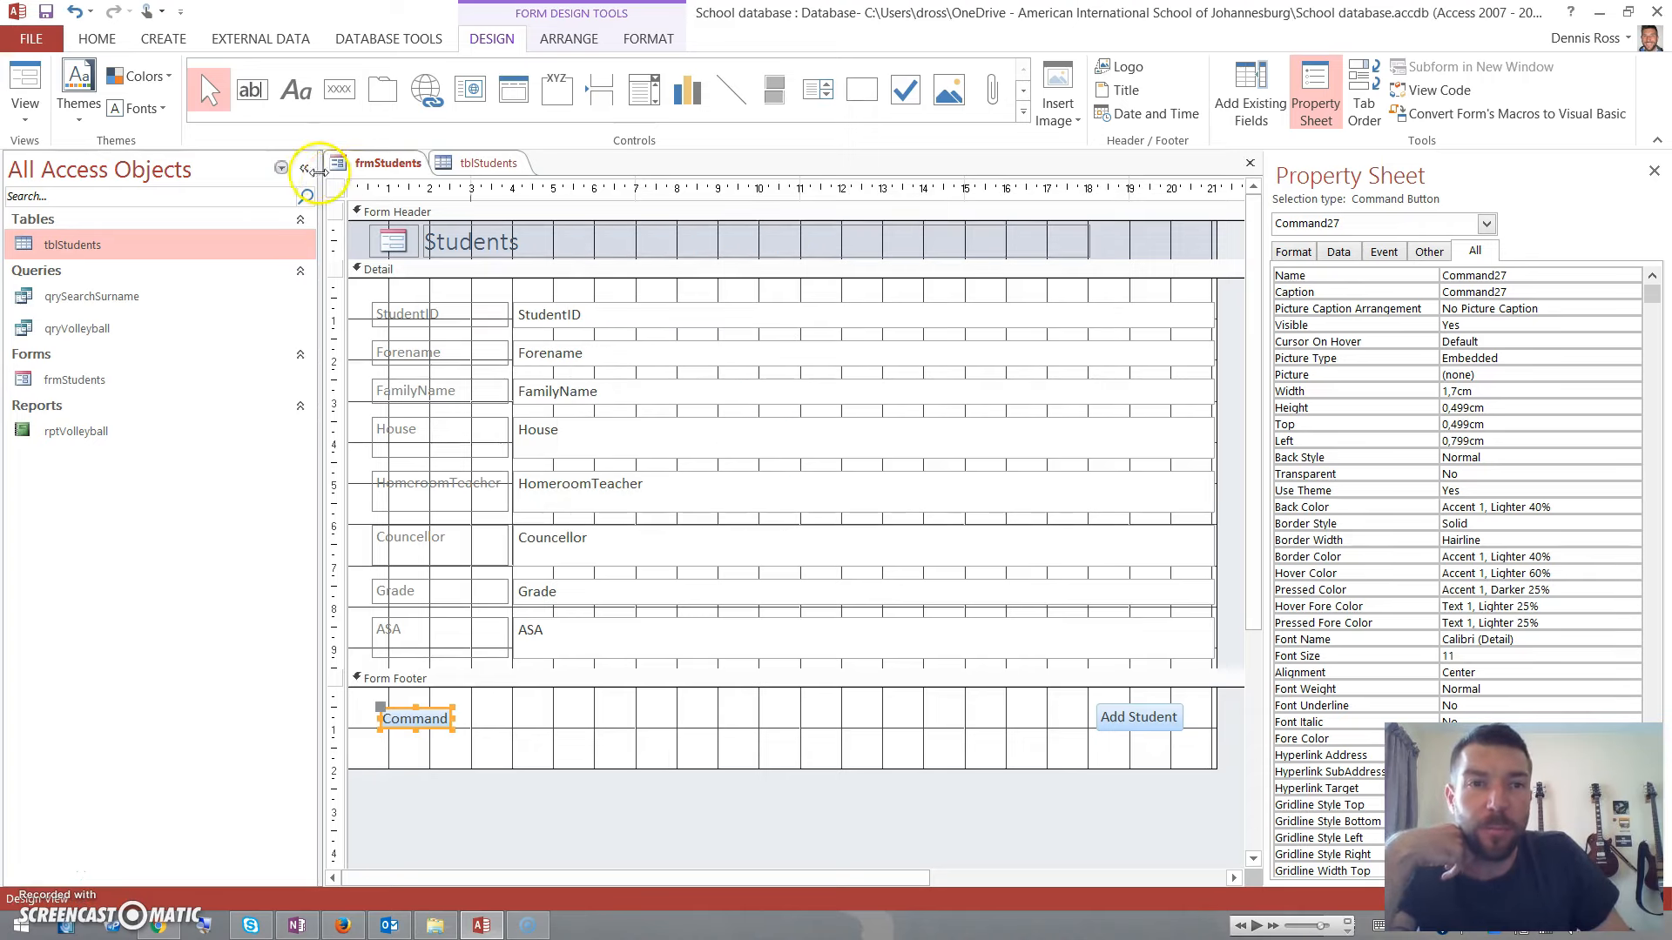
- Select the whole frmStudents form to show its form-level properties
click(336, 188)
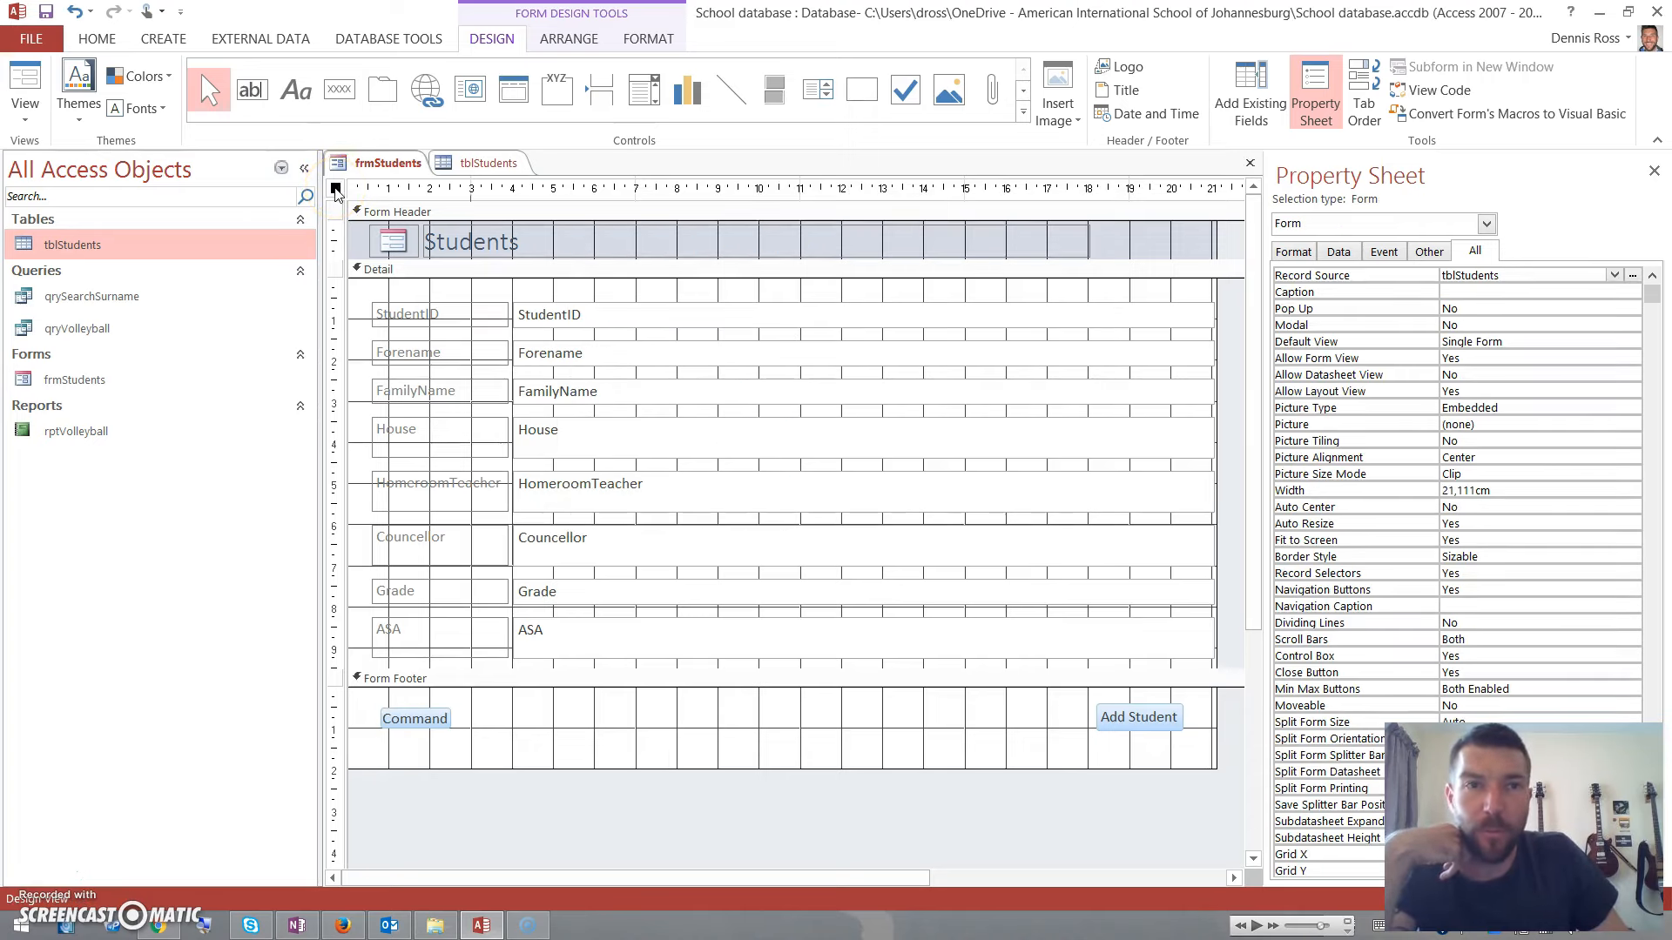